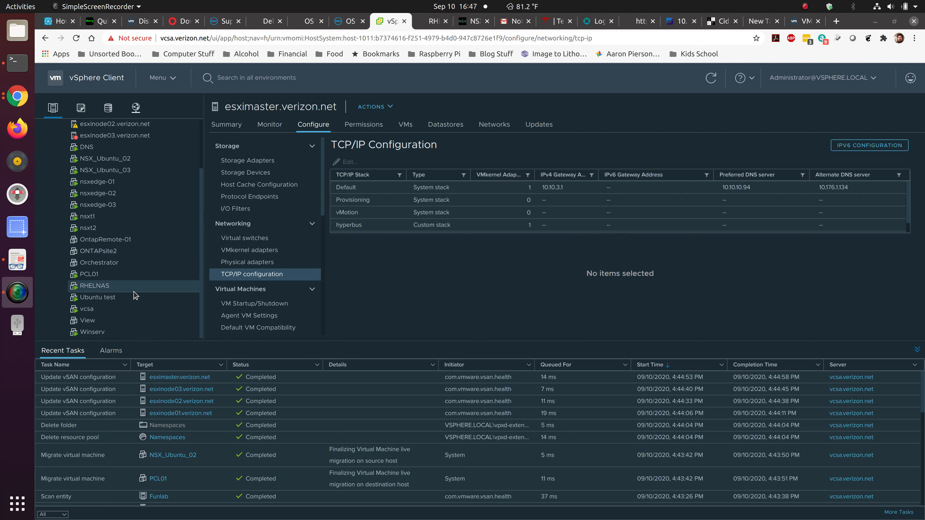
Start an OVF template deployment on host esximaster using a local file.
scroll(135, 295, "up", 3)
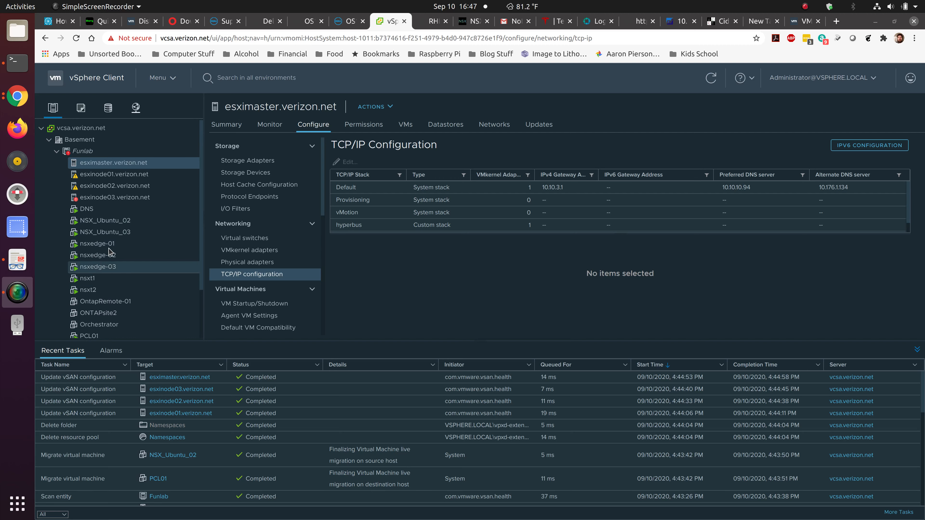
right_click(124, 165)
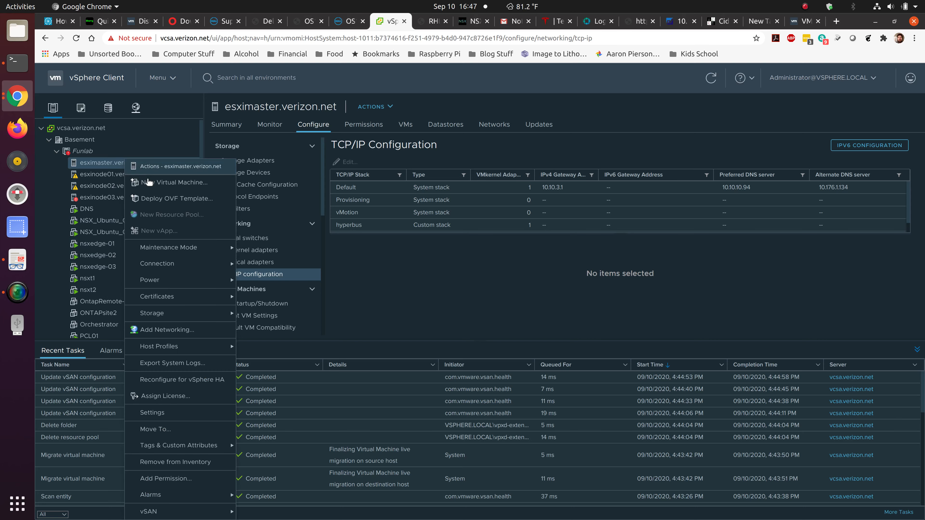
left_click(157, 200)
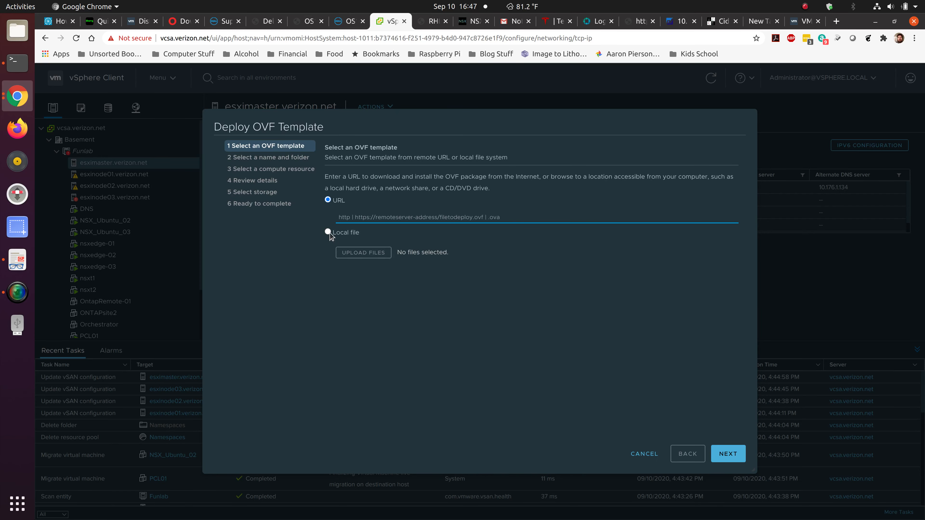
left_click(328, 232)
left_click(383, 253)
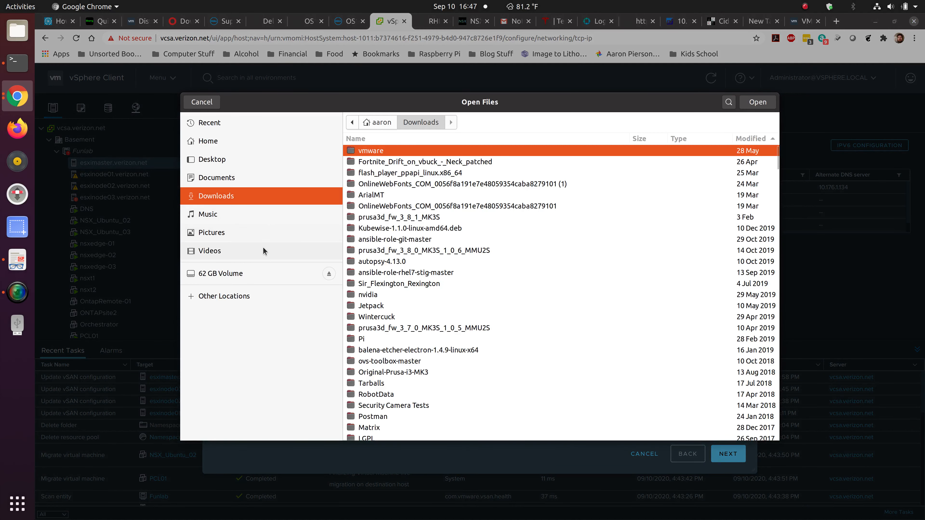
Browse to /mnt/vmware/OVAs and select the nsx-unified-appliance-3.0.0.0.0.15946739.ova package.
left_click(261, 295)
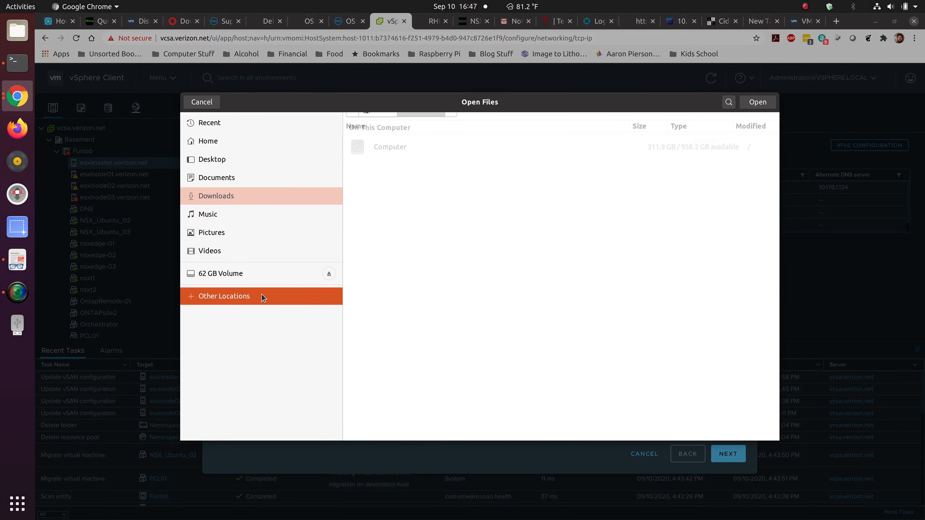
left_click(395, 142)
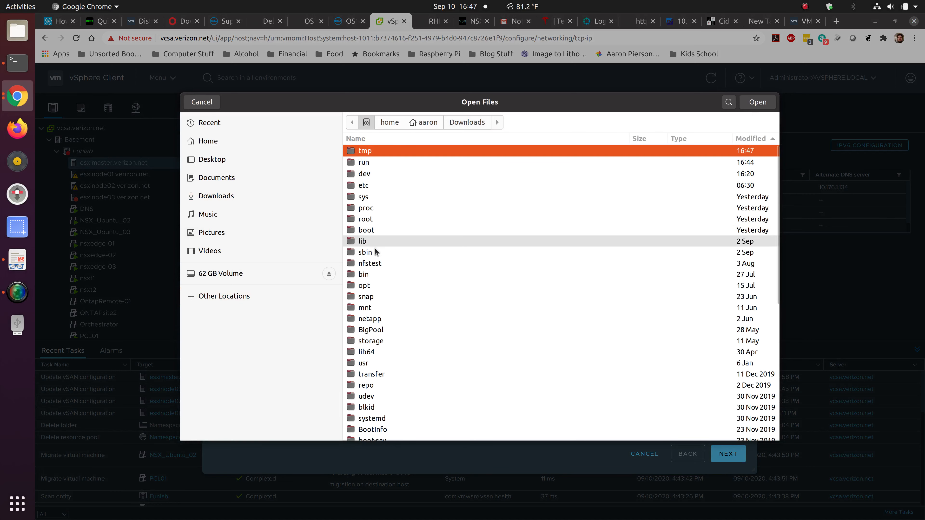
left_click(380, 309)
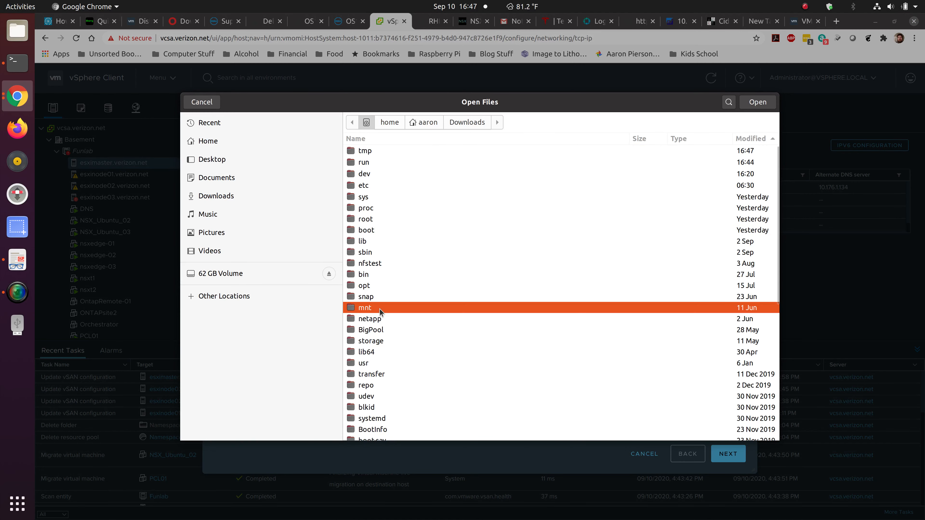
double_click(379, 308)
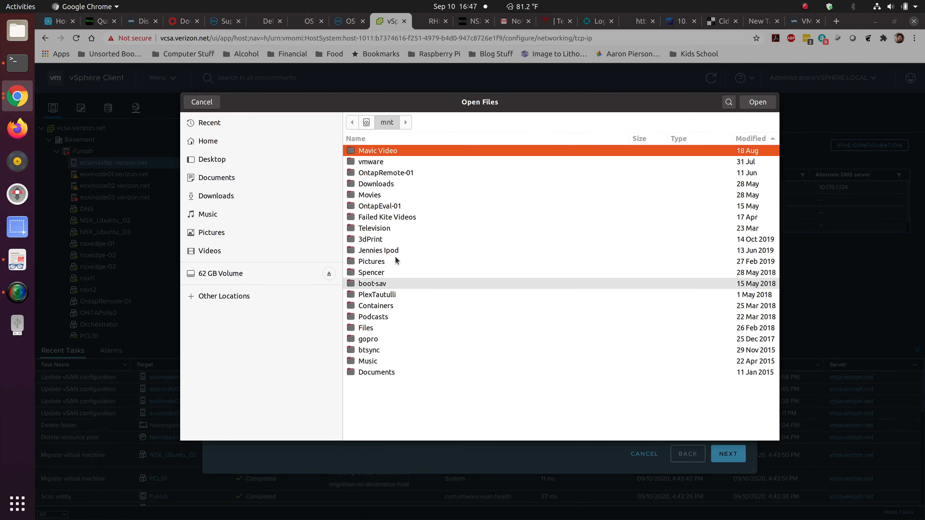
double_click(389, 163)
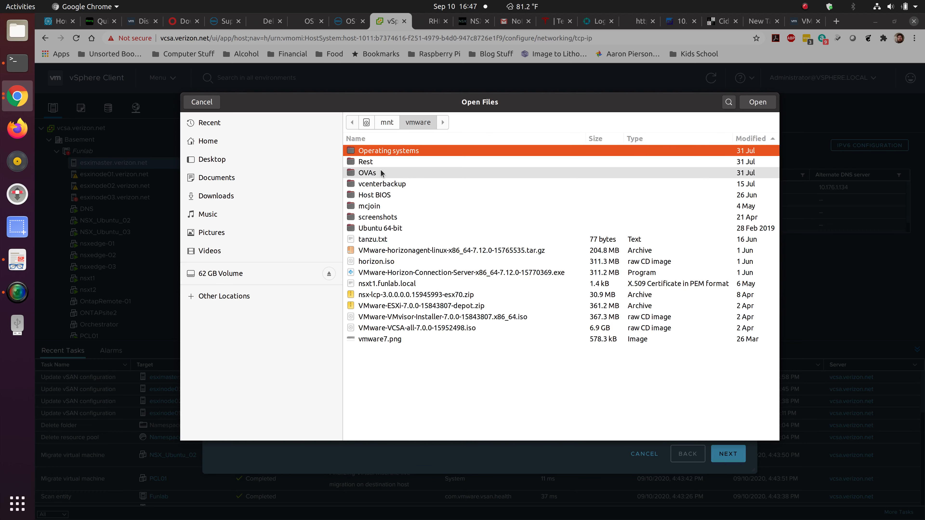
double_click(385, 176)
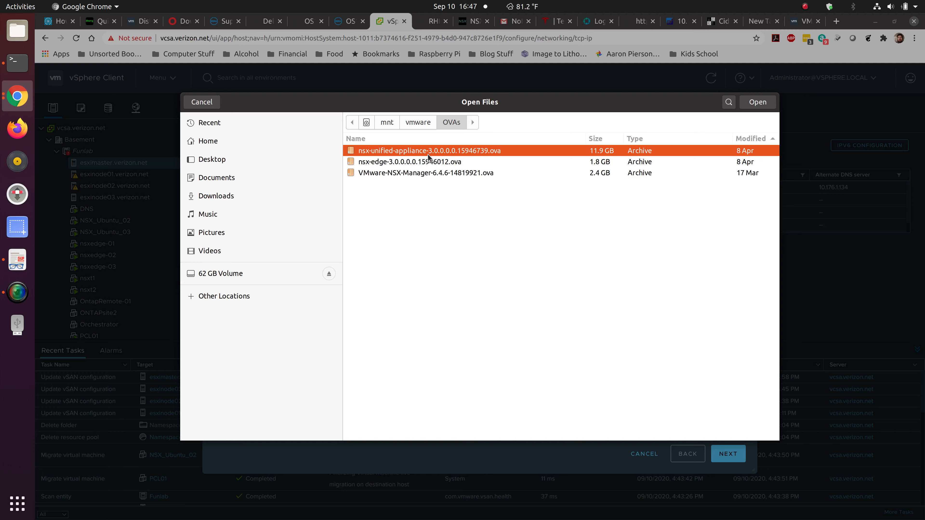
double_click(414, 149)
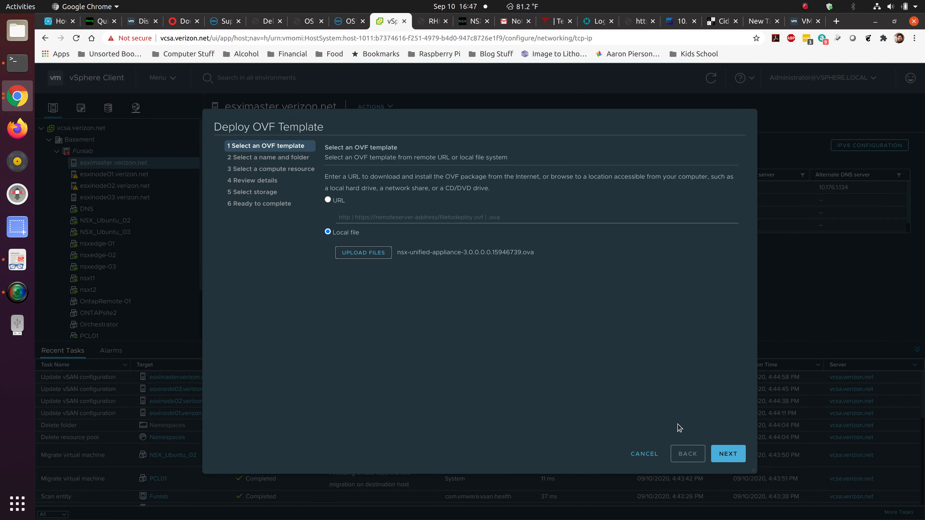
Accept the default VM name and folder, keep esximaster as compute resource, and review package details.
left_click(726, 453)
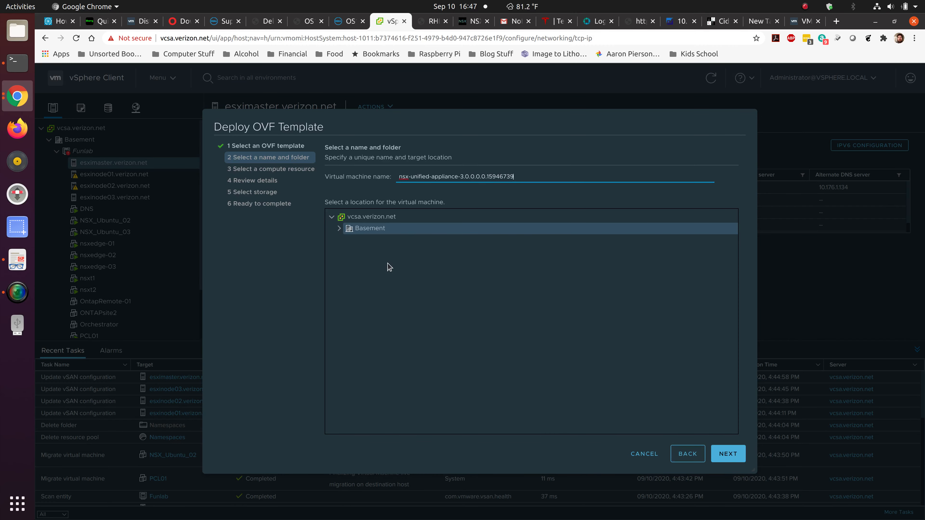
left_click(725, 452)
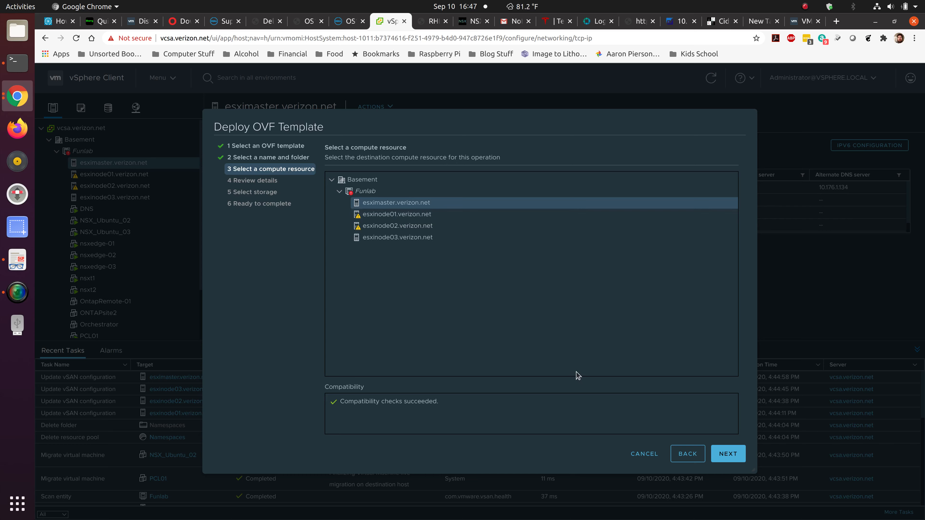
left_click(728, 453)
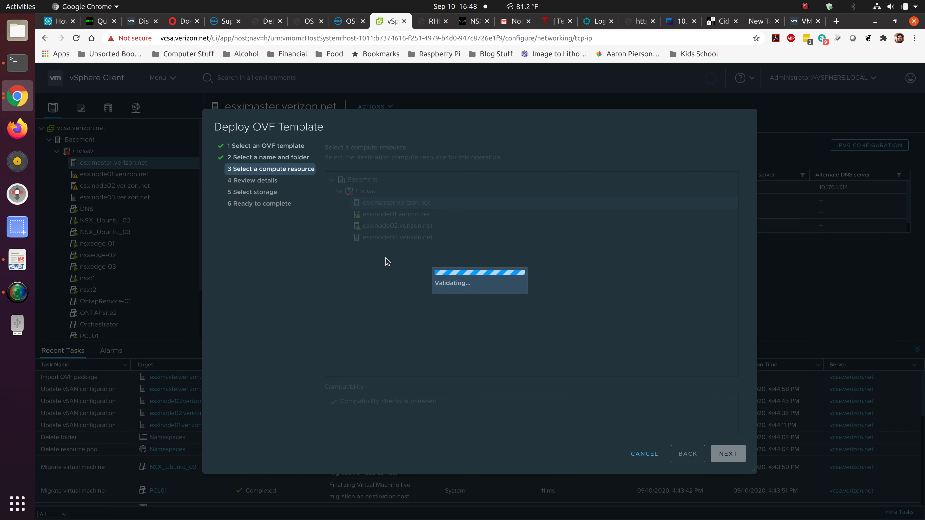
scroll(387, 261, "down", 1)
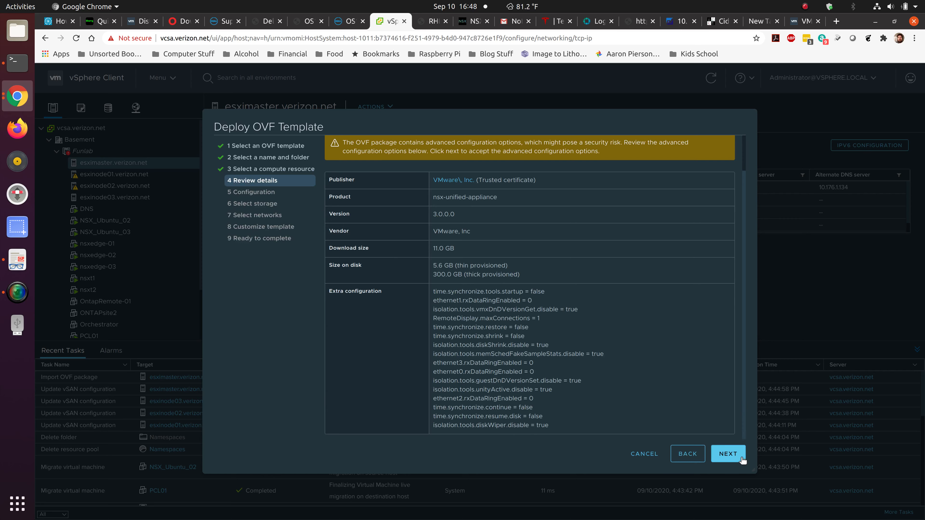
Keep the Medium configuration and put the appliance on vsanDatastore.
left_click(728, 454)
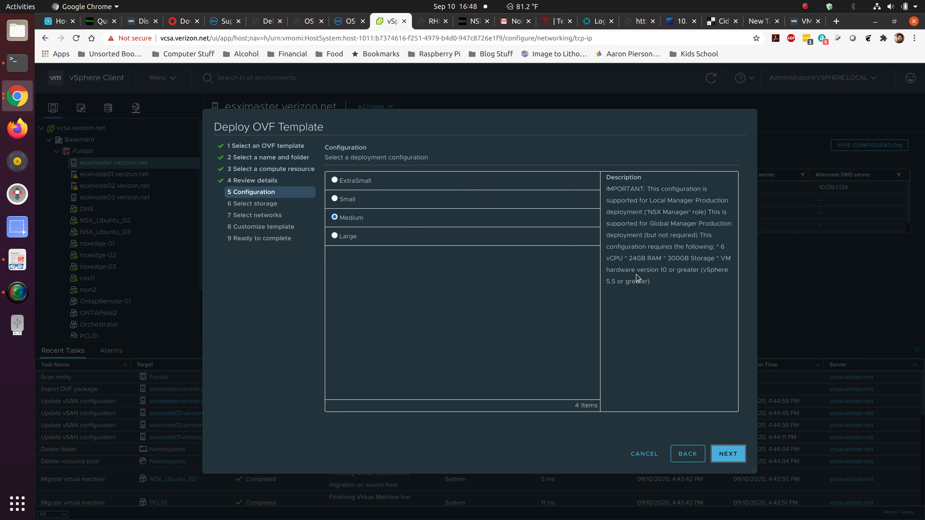
left_click(738, 454)
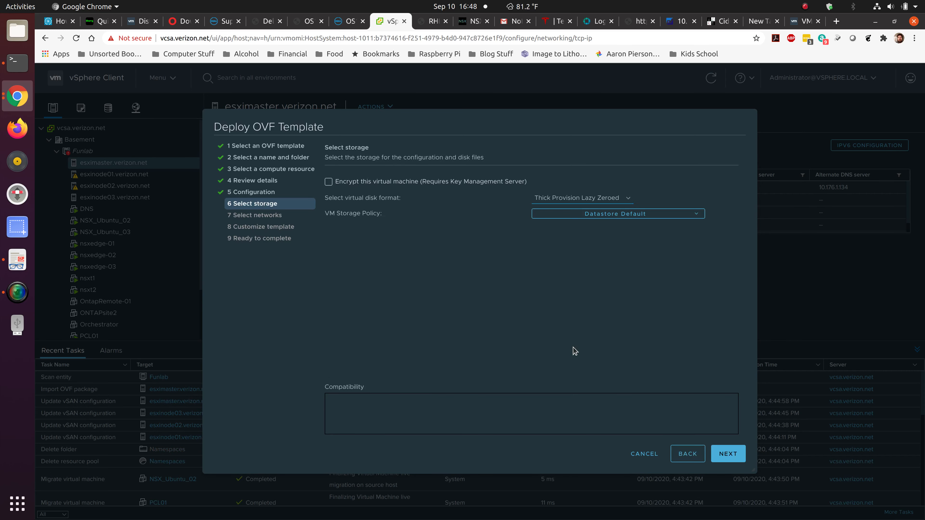
left_click(395, 305)
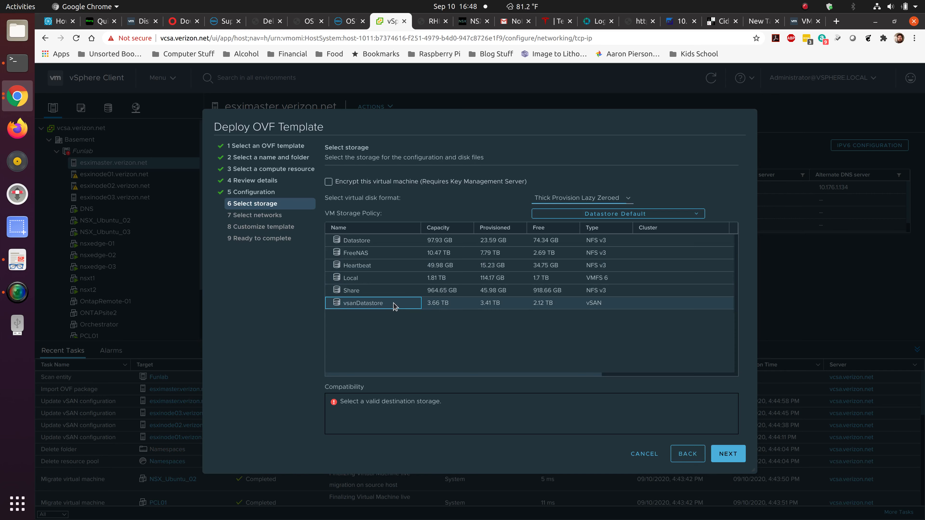
left_click(730, 456)
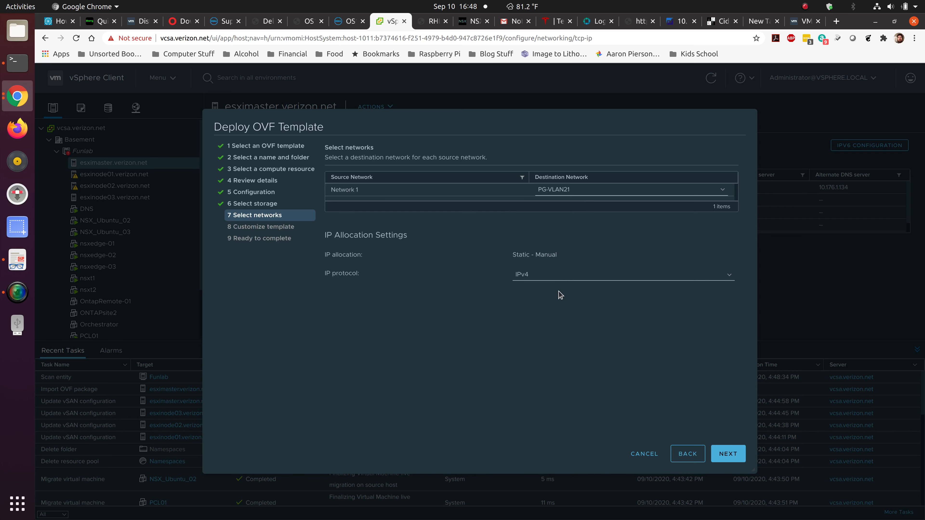
Keep the PG-VLAN21 network mapping and look through the Customize template settings.
left_click(728, 453)
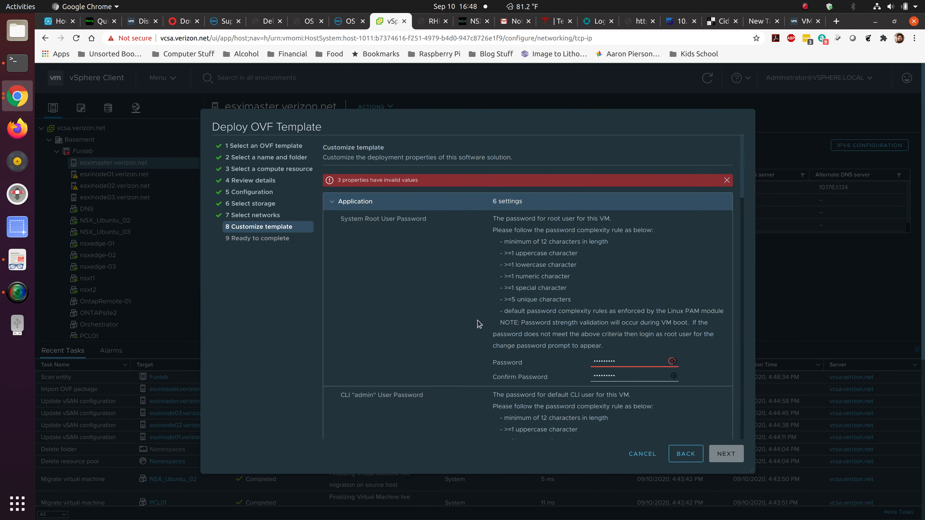
scroll(440, 308, "down", 3)
scroll(443, 307, "down", 10)
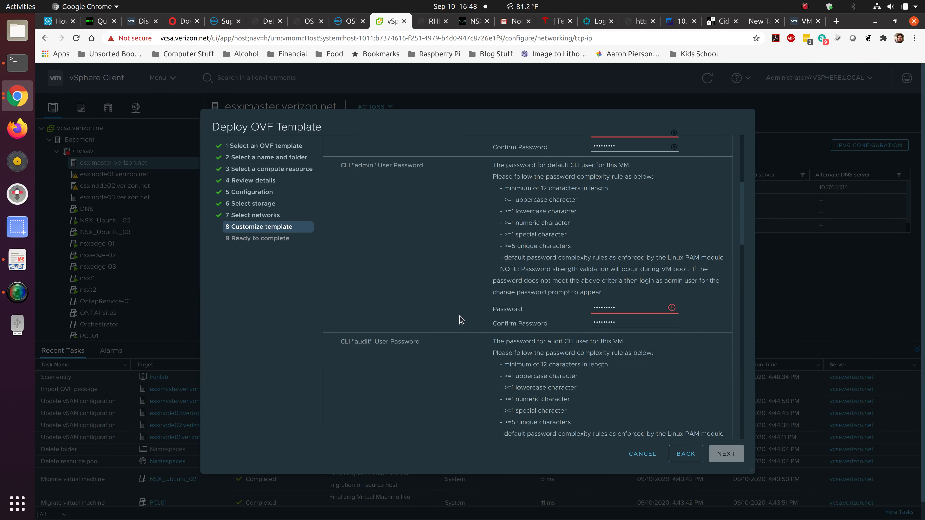
scroll(469, 355, "down", 4)
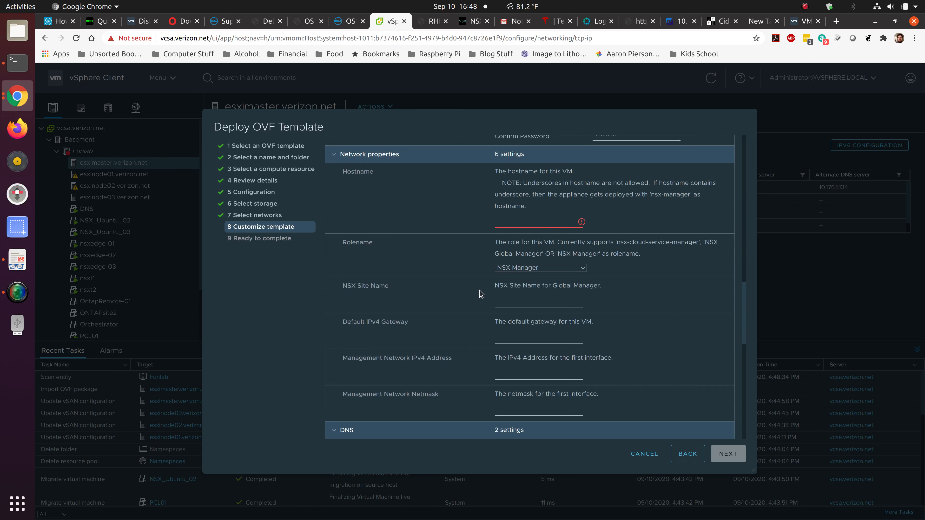
scroll(482, 294, "down", 2)
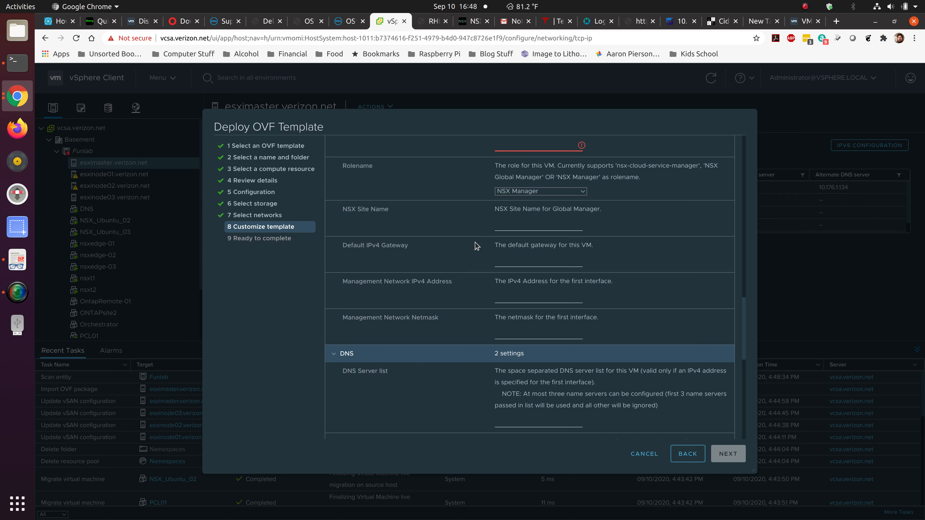
scroll(512, 278, "down", 4)
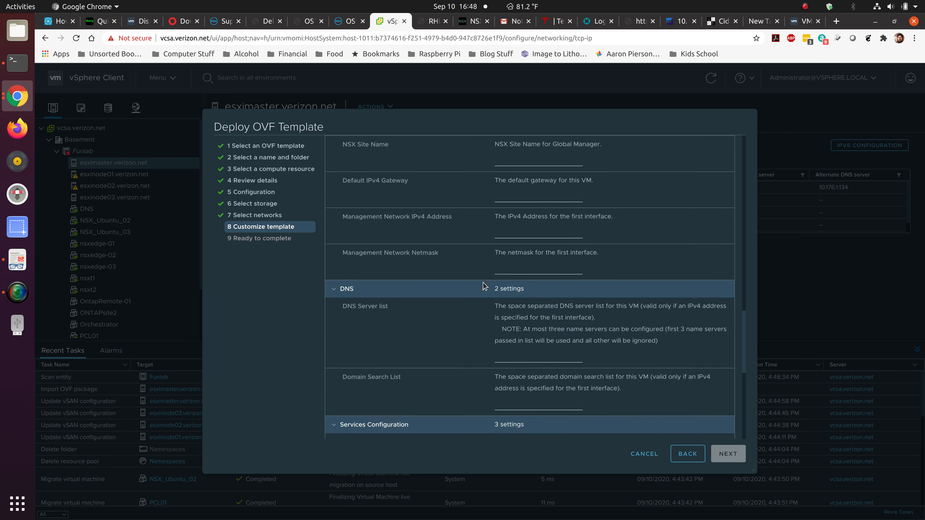
scroll(476, 307, "down", 6)
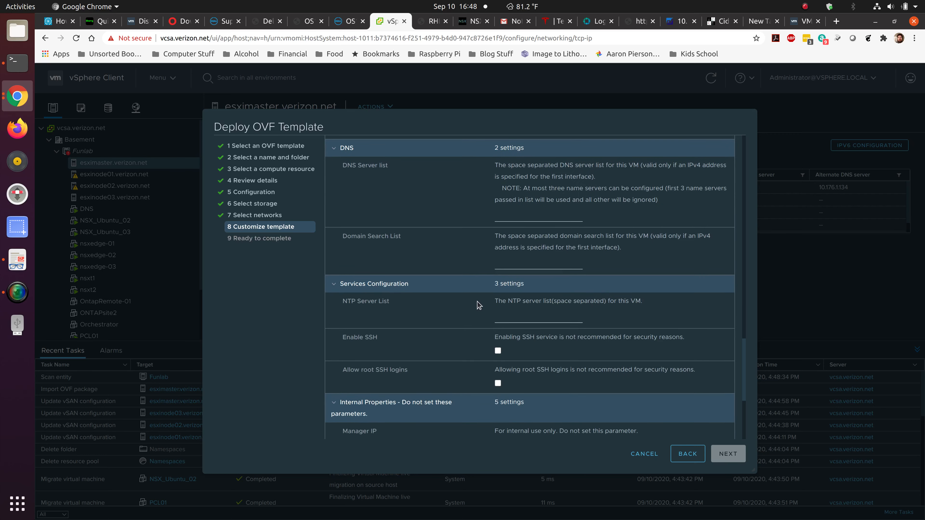
scroll(469, 303, "down", 1)
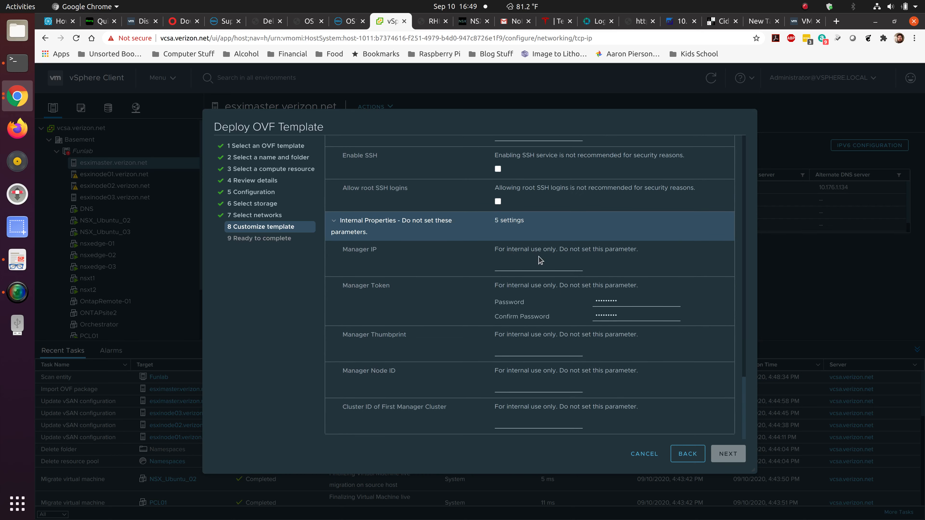
scroll(496, 241, "up", 2)
scroll(456, 364, "up", 3)
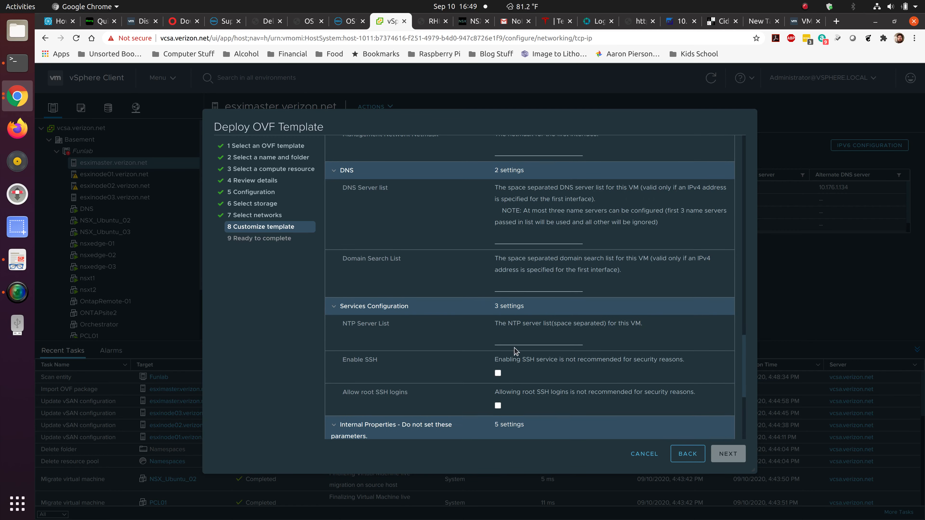
scroll(527, 347, "up", 3)
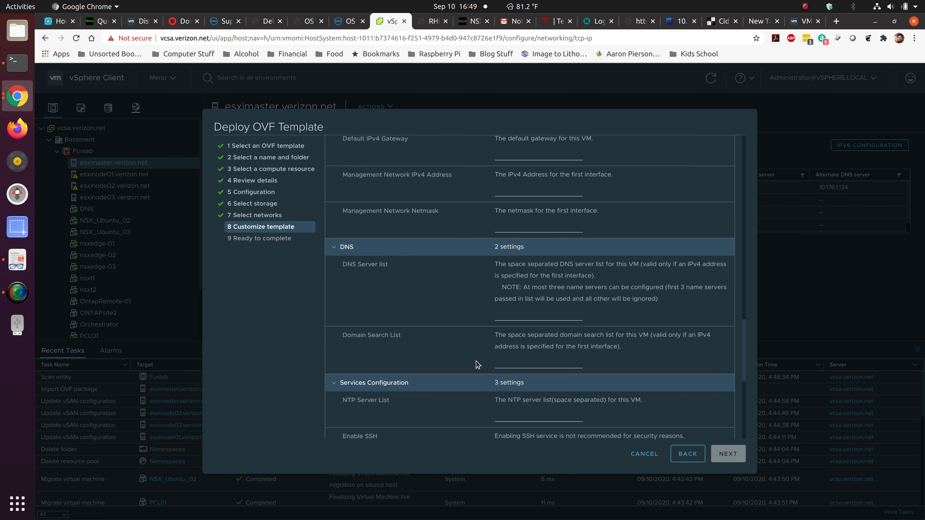
scroll(464, 364, "up", 1)
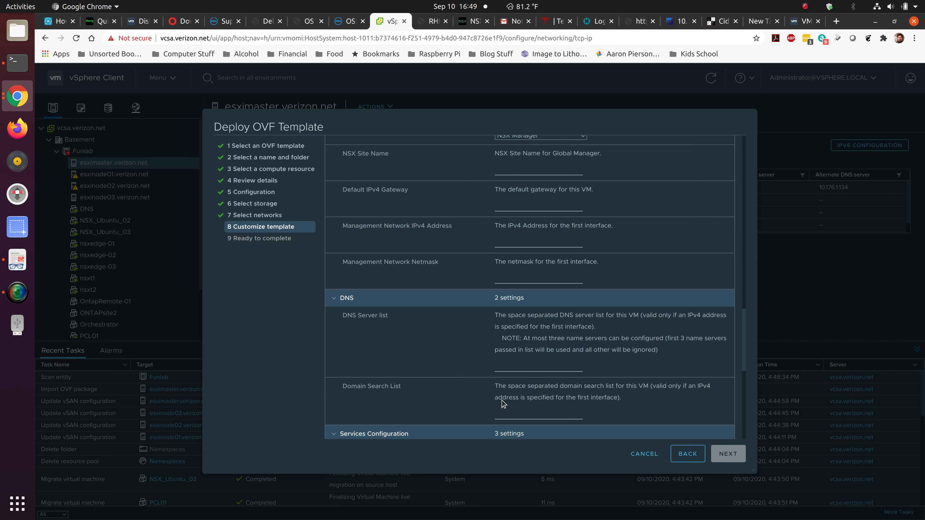
scroll(456, 340, "up", 3)
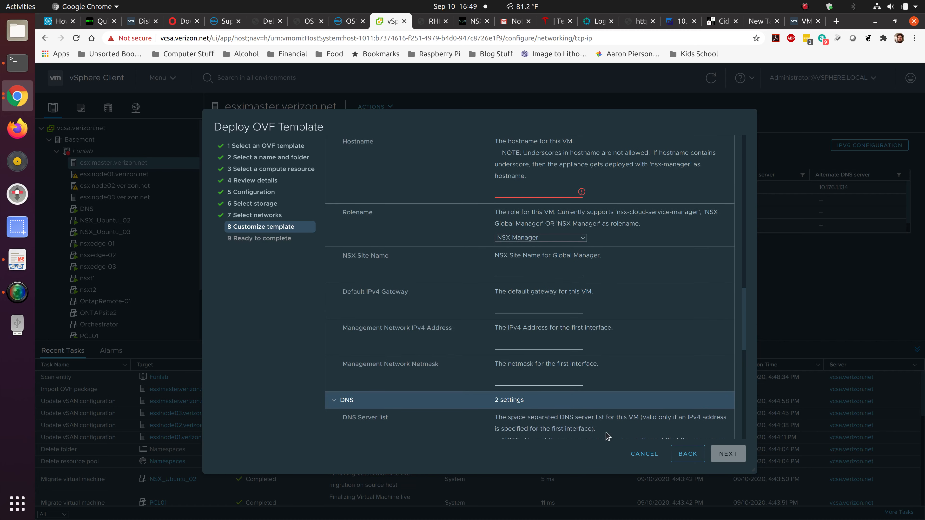
Cancel the OVF deployment, view nsxt1's summary, and switch to NSX-T Manager.
left_click(643, 454)
left_click(125, 278)
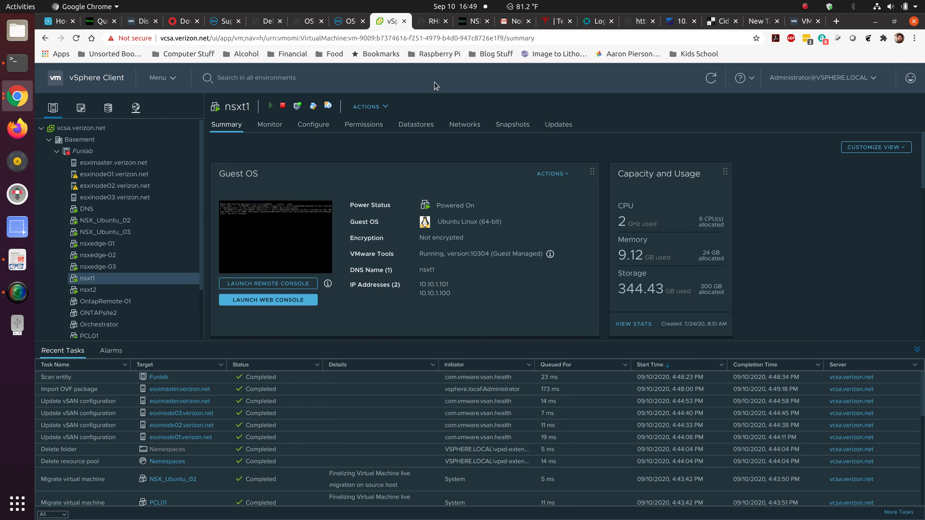
left_click(474, 20)
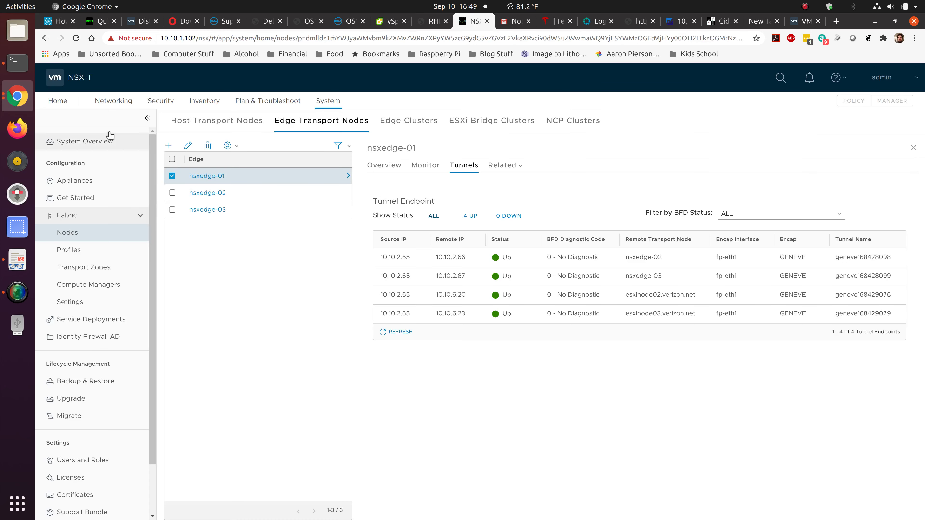
Open System > Appliances to view the manager cluster with virtual IP 10.10.1.100.
left_click(58, 101)
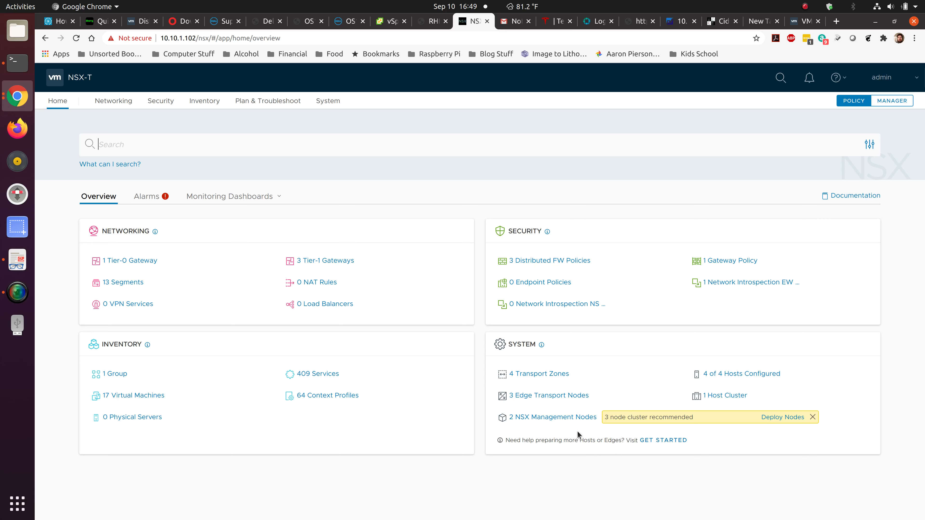
left_click(326, 106)
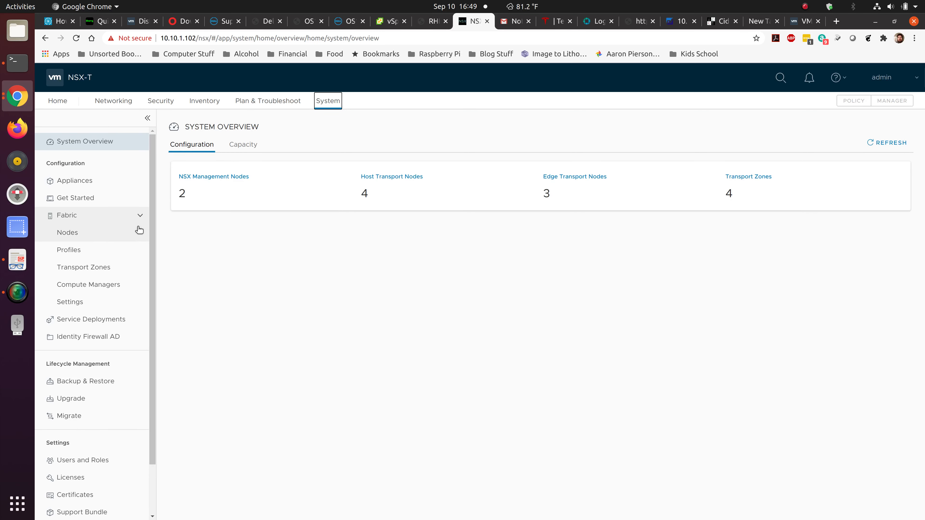
left_click(107, 182)
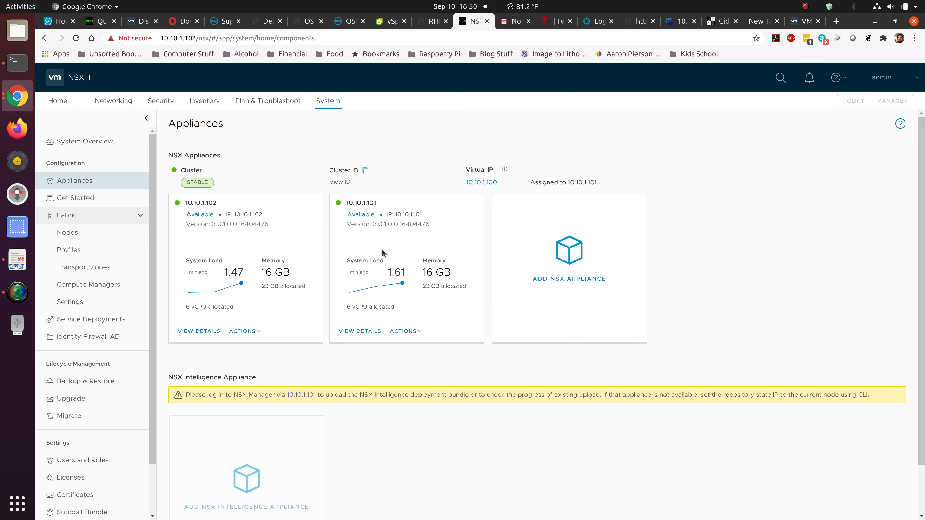
left_click(206, 330)
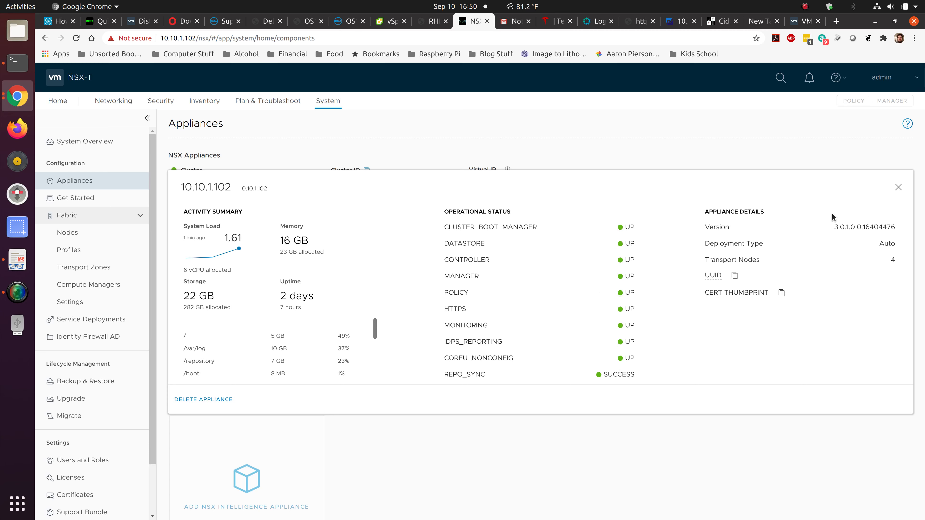
left_click(897, 187)
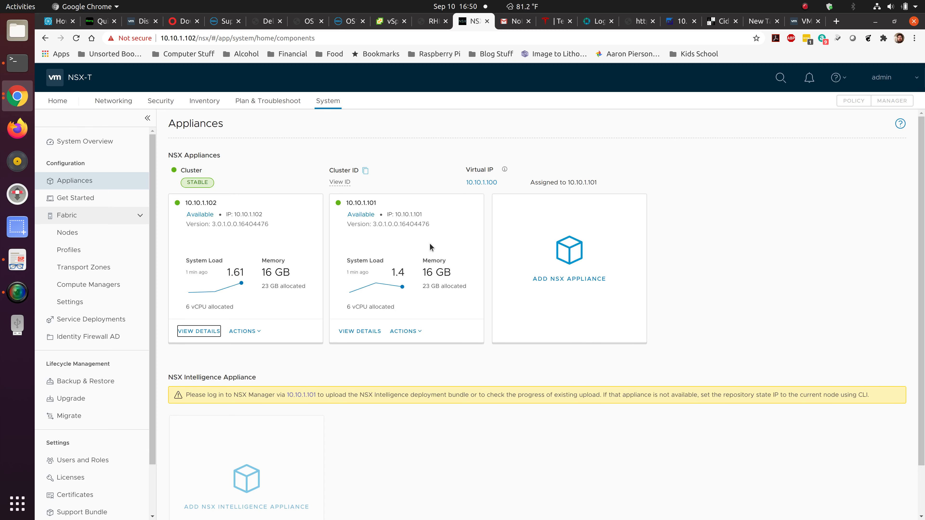
mouse_move(486, 185)
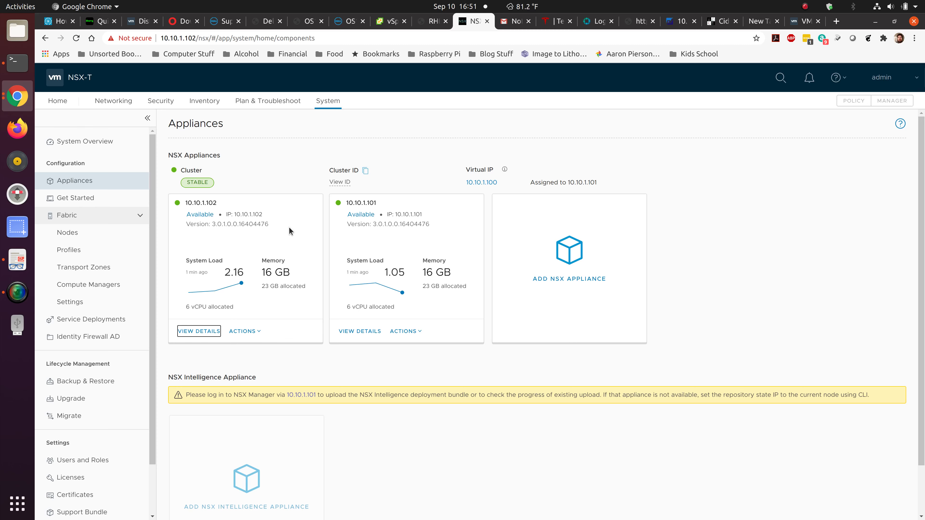
left_click(96, 389)
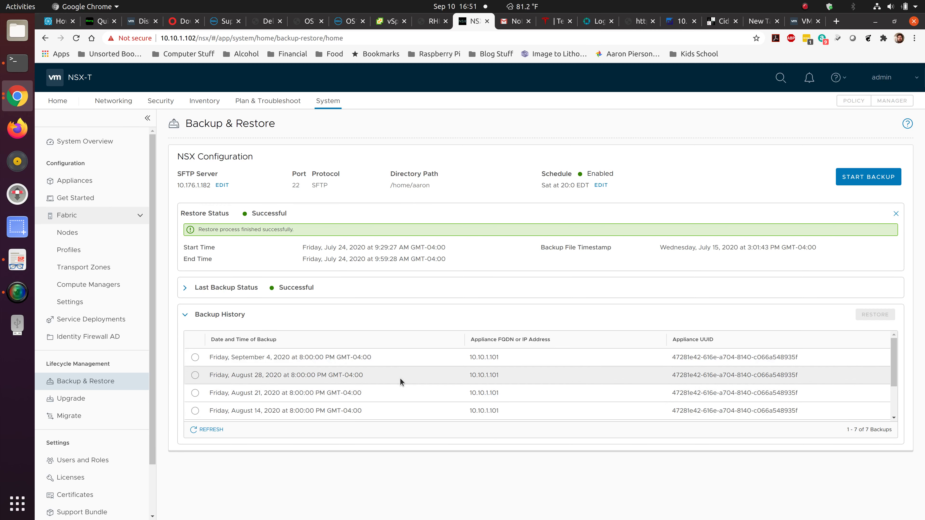
scroll(412, 386, "down", 3)
scroll(411, 386, "up", 3)
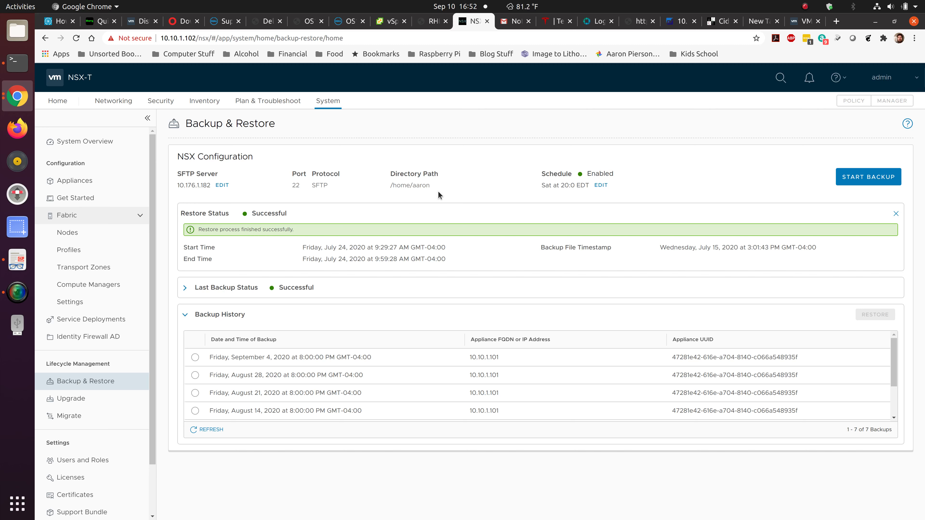
left_click(89, 183)
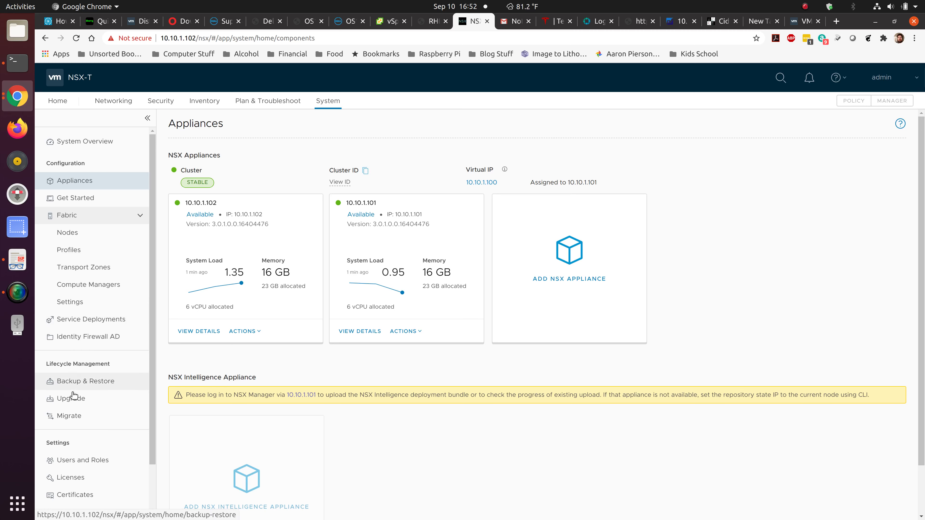
left_click(69, 401)
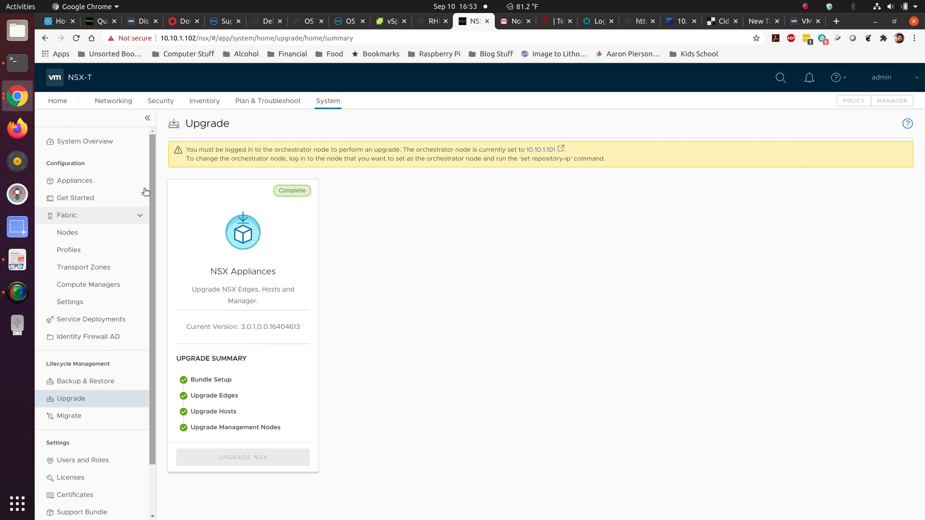
left_click(95, 181)
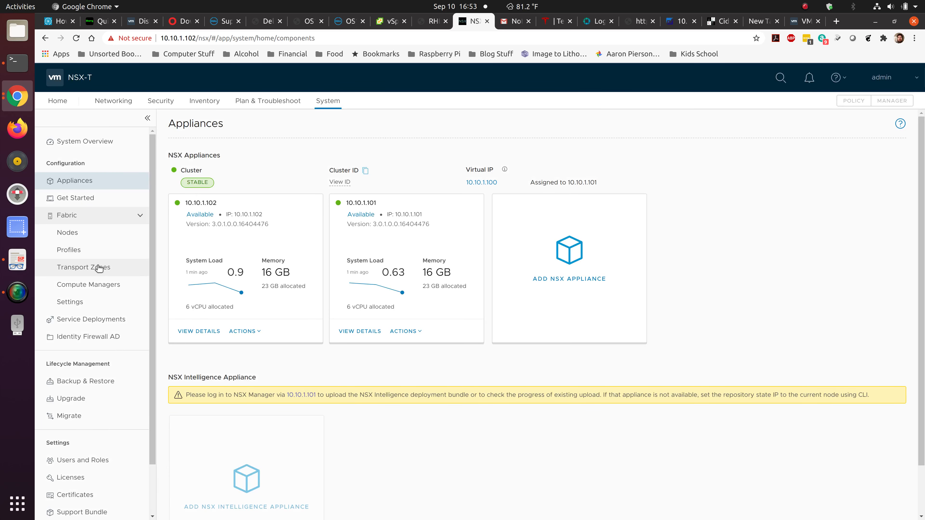
Inspect the vcsa compute manager's edit and add forms without saving, then open Host Transport Nodes.
left_click(96, 284)
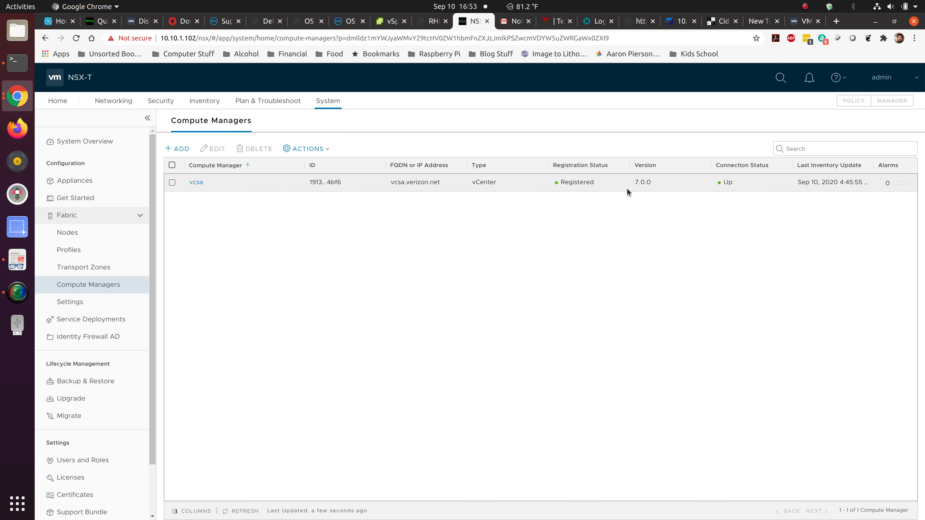
left_click(196, 183)
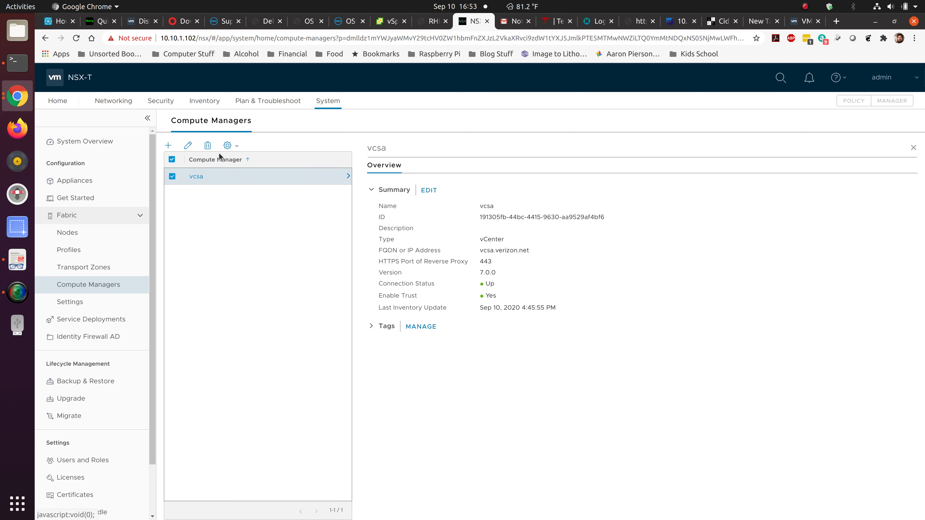
left_click(188, 146)
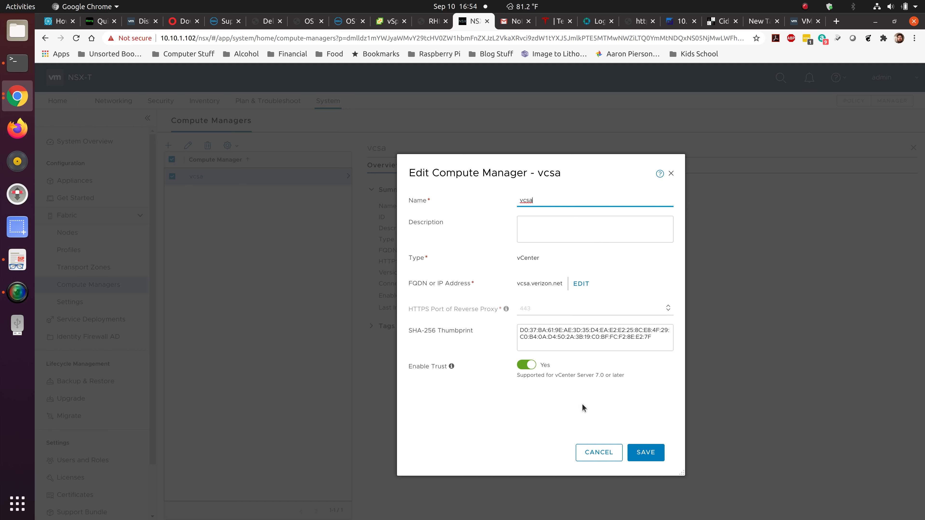
left_click(601, 453)
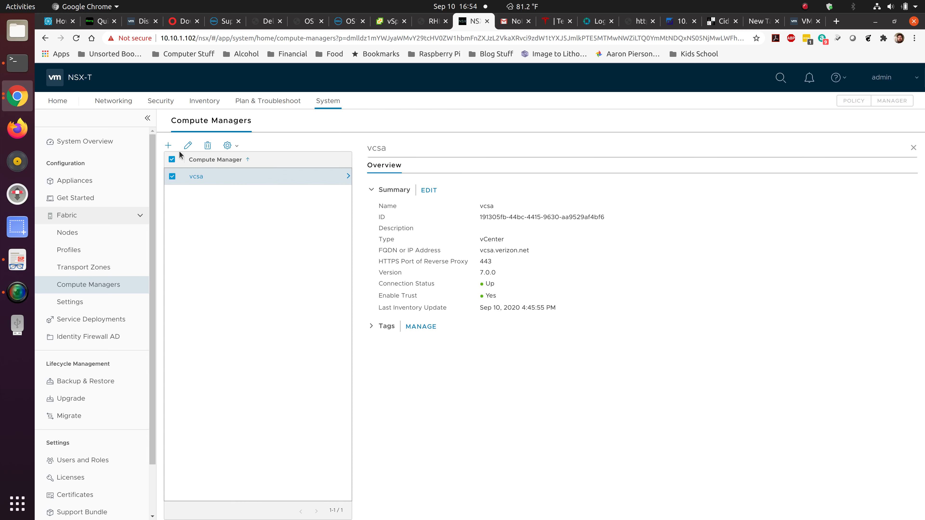
left_click(168, 145)
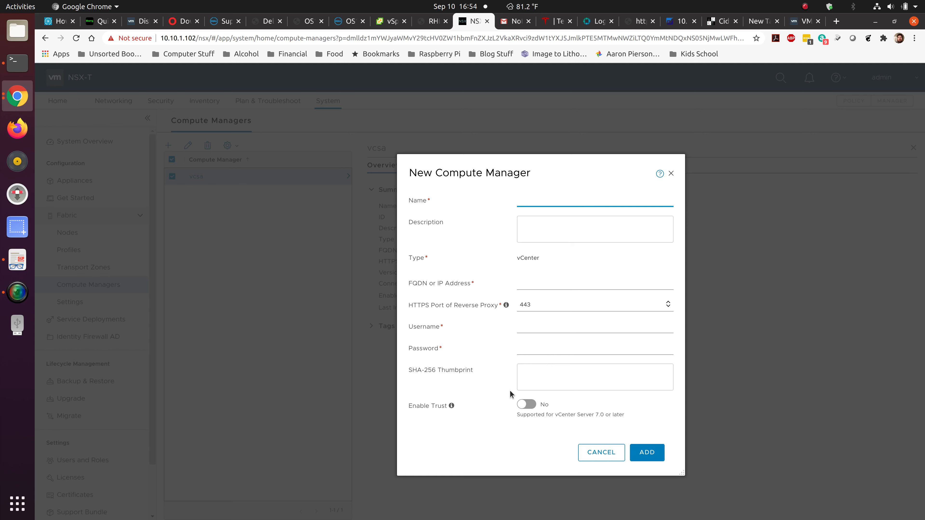
left_click(599, 453)
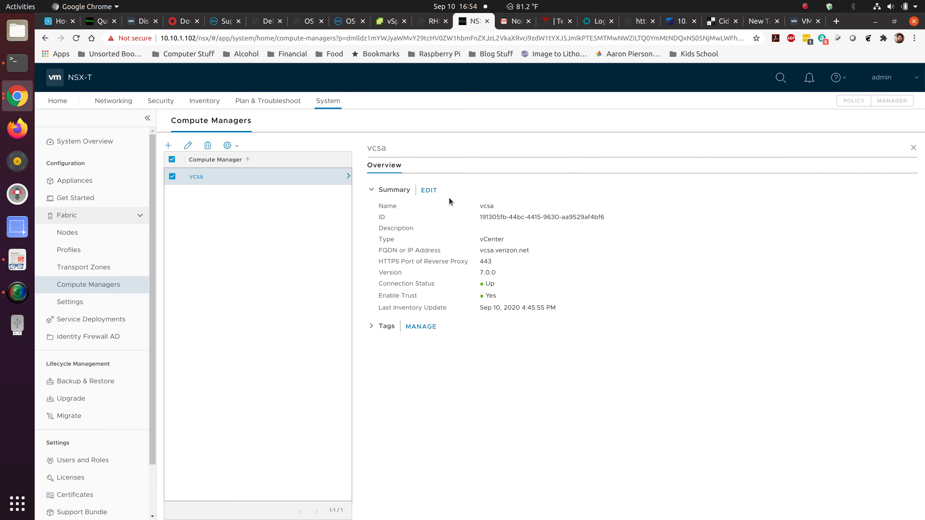
left_click(913, 148)
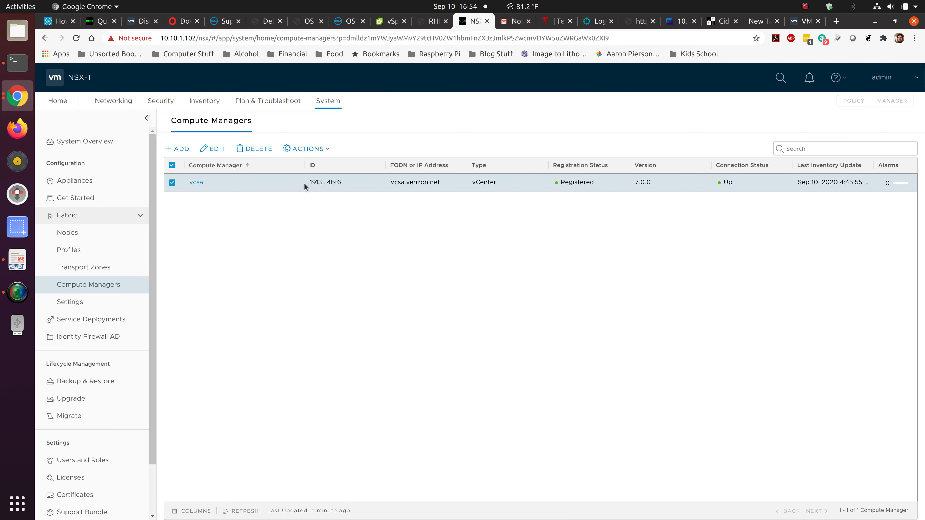
left_click(87, 238)
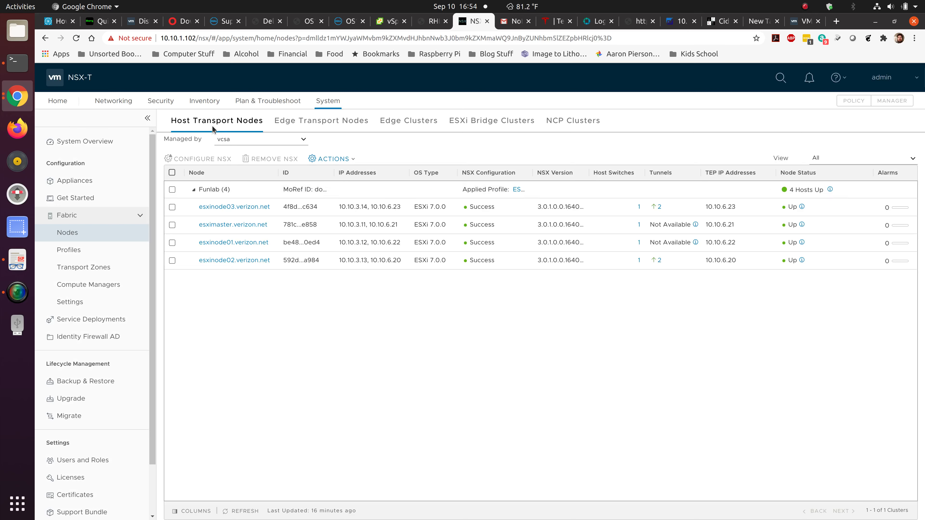
Keep hosts listed by vcsa, collapse the Funlab group, and go to Network Overview.
left_click(300, 141)
left_click(303, 140)
left_click(274, 162)
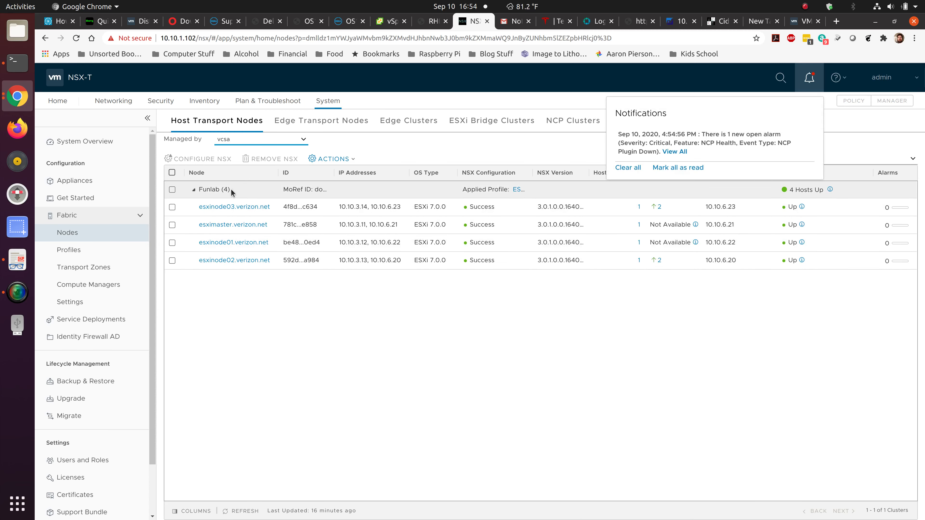
left_click(193, 190)
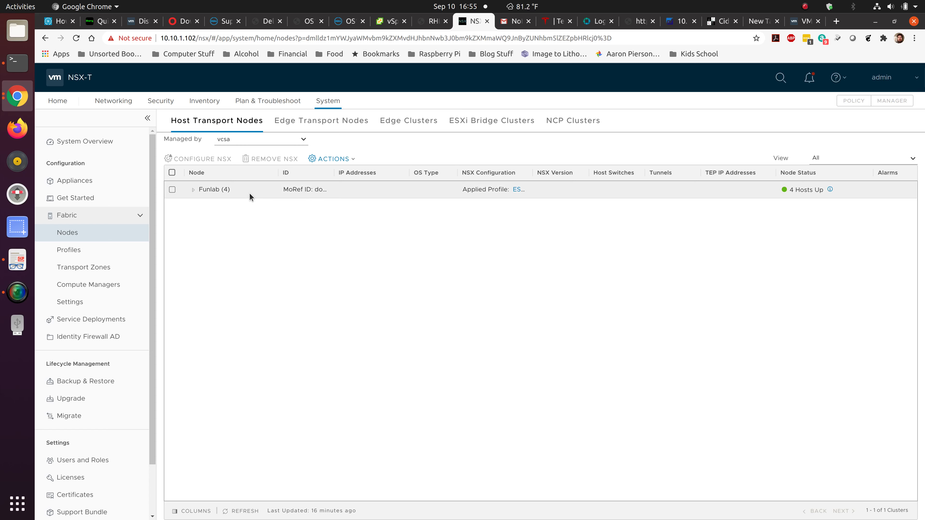
left_click(114, 101)
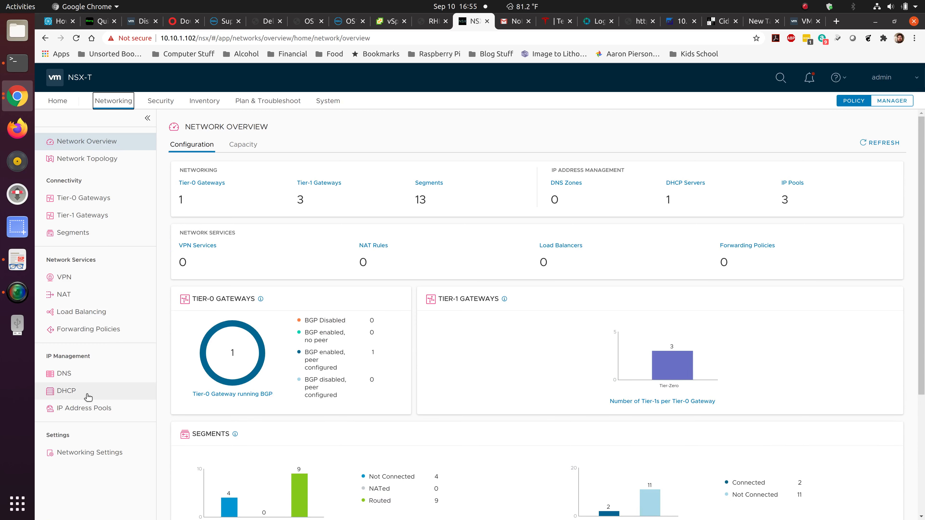
Review VTEP-IP-Pool's subnet range in its edit form, discard changes, then expand VLAN-Uplinks.
left_click(88, 409)
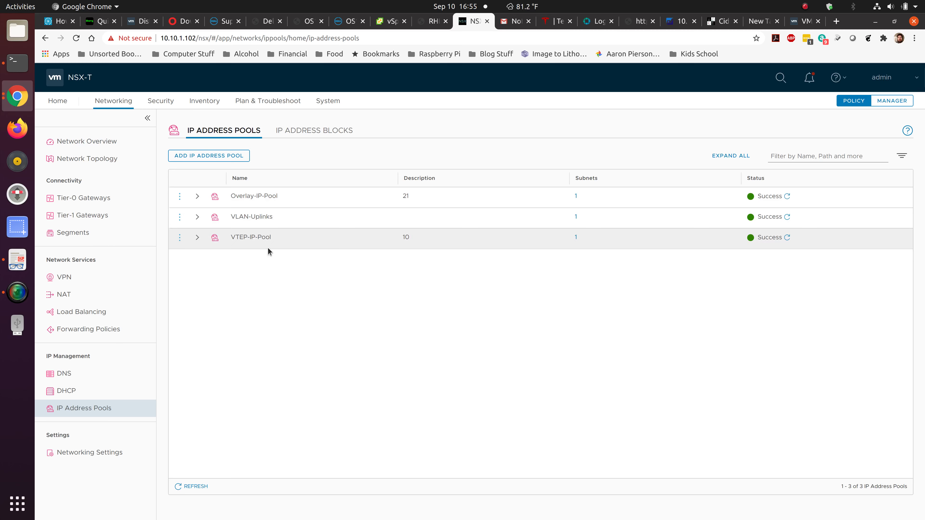
left_click(196, 238)
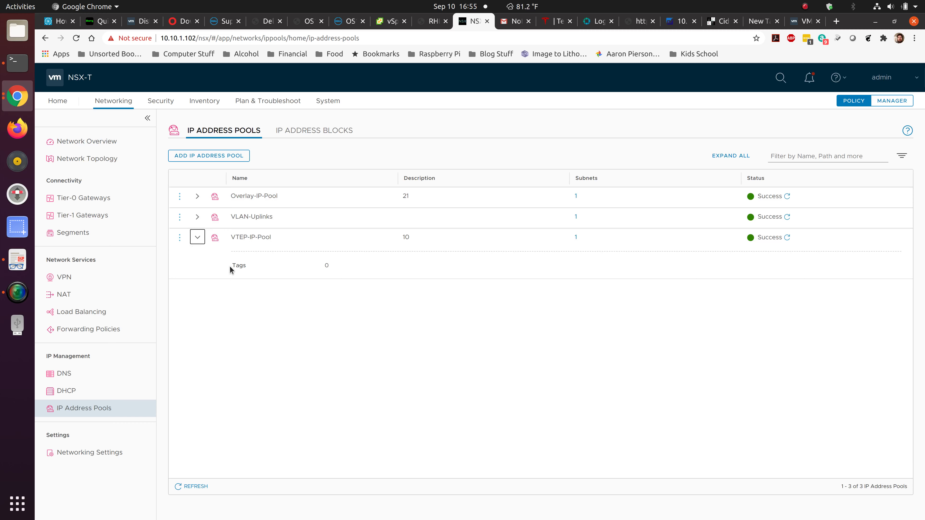
left_click(179, 238)
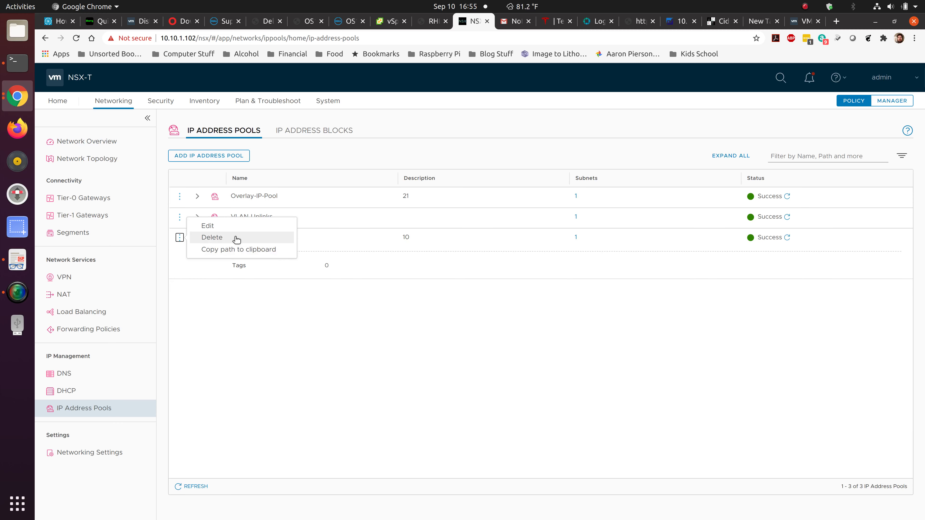
left_click(226, 226)
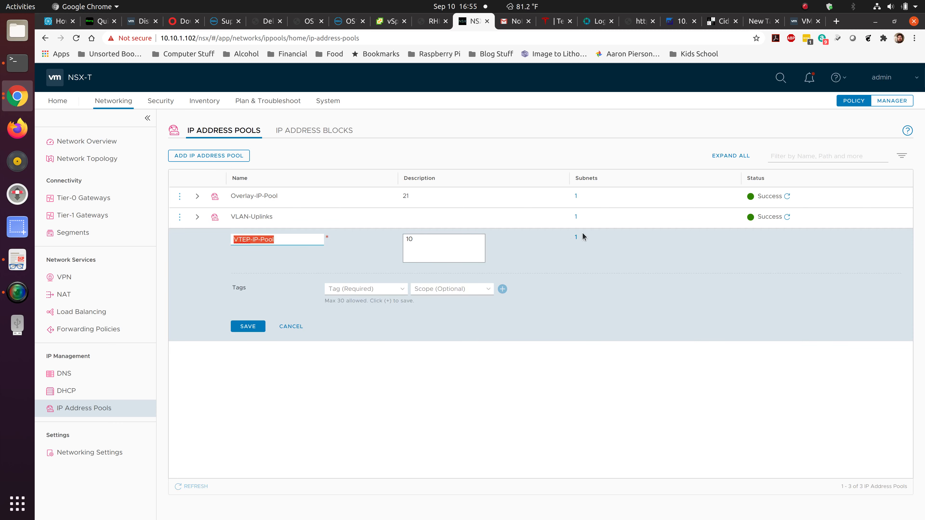
left_click(575, 238)
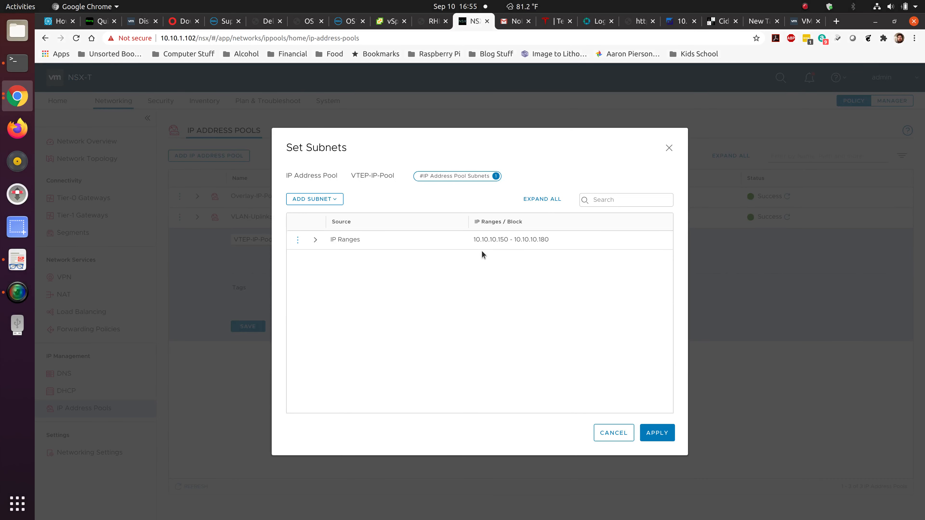
left_click(315, 240)
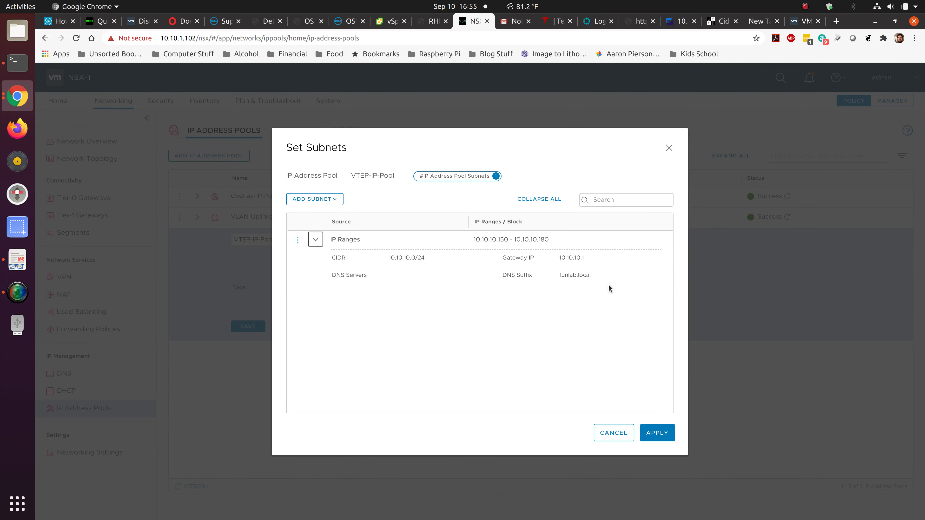
left_click(613, 433)
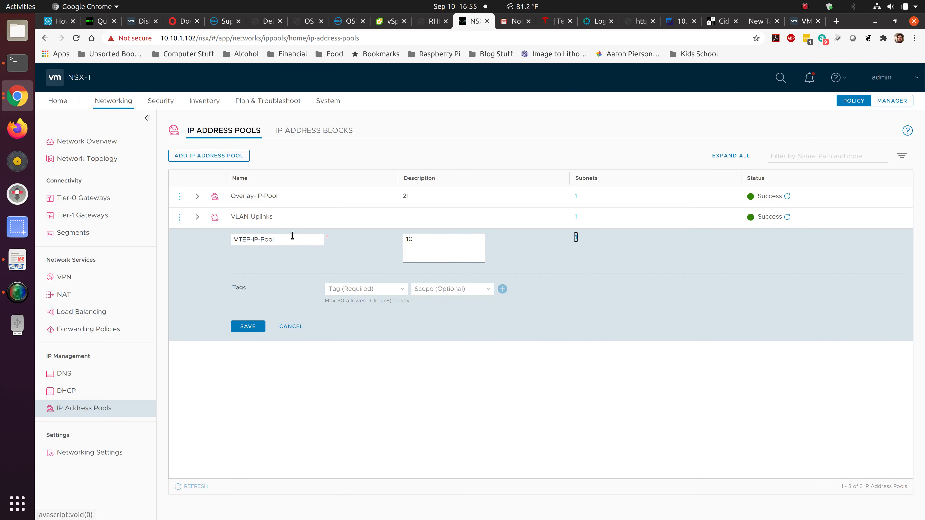
left_click(290, 327)
left_click(197, 217)
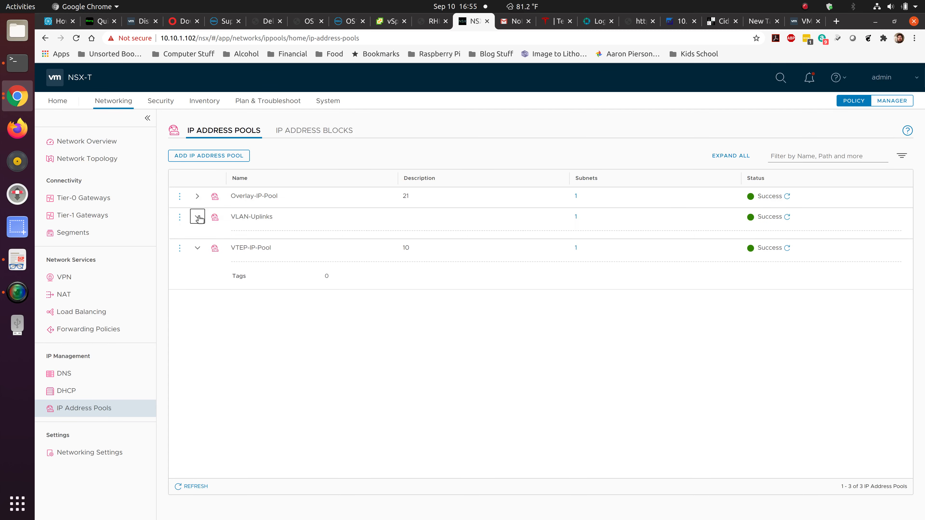
Review the VLAN-Uplinks subnet range's CIDR, gateway and DNS details.
left_click(575, 217)
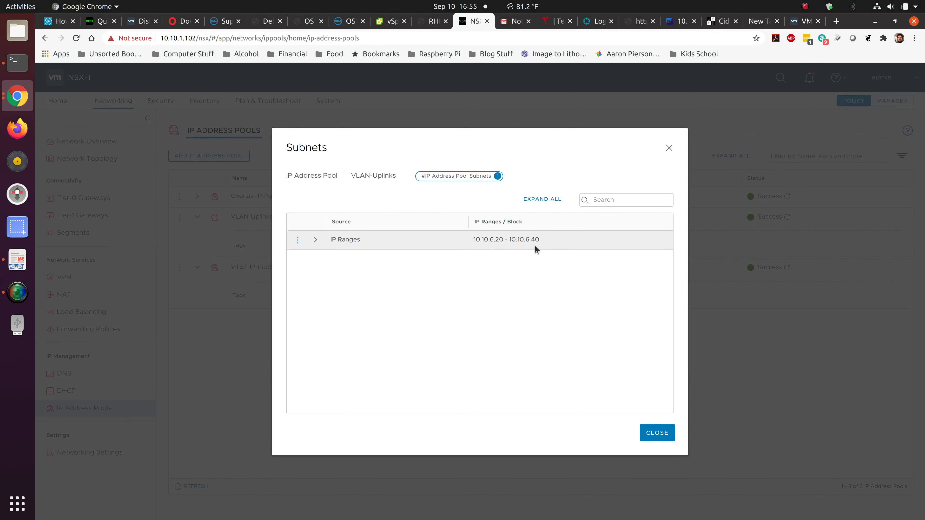
left_click(315, 239)
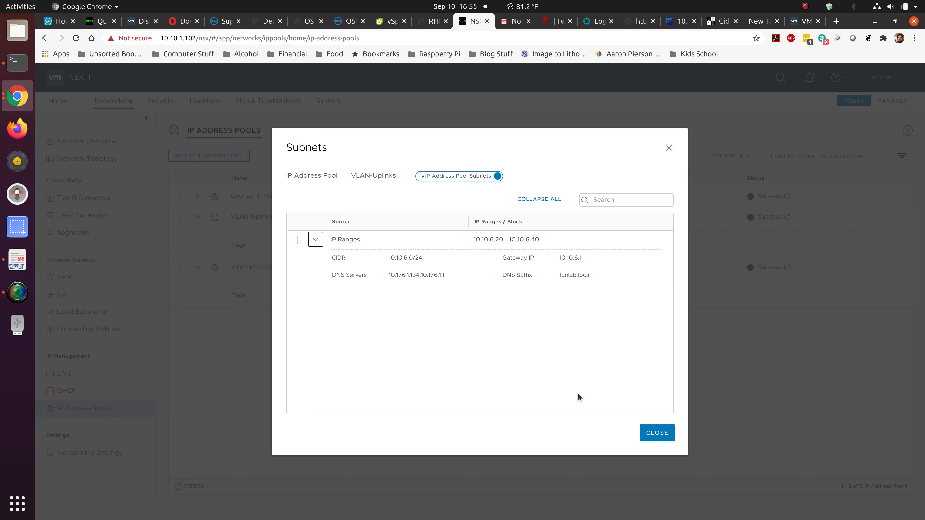
left_click(655, 436)
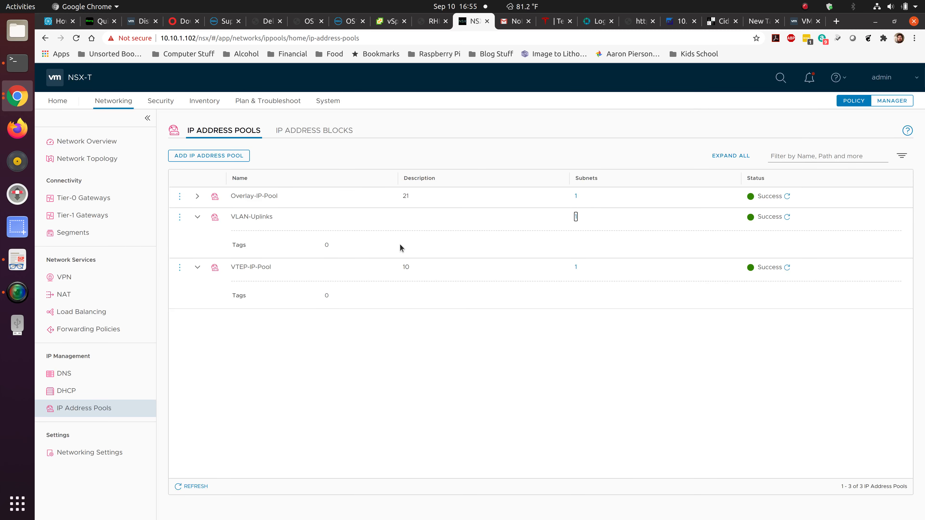
Collapse VTEP-IP-Pool, expand Overlay-IP-Pool and review its subnet ranges.
left_click(197, 267)
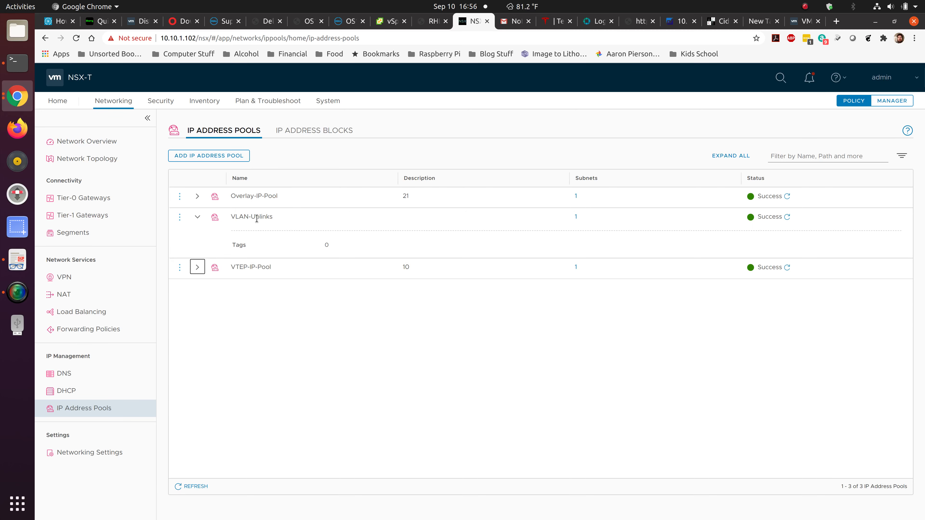
left_click(197, 196)
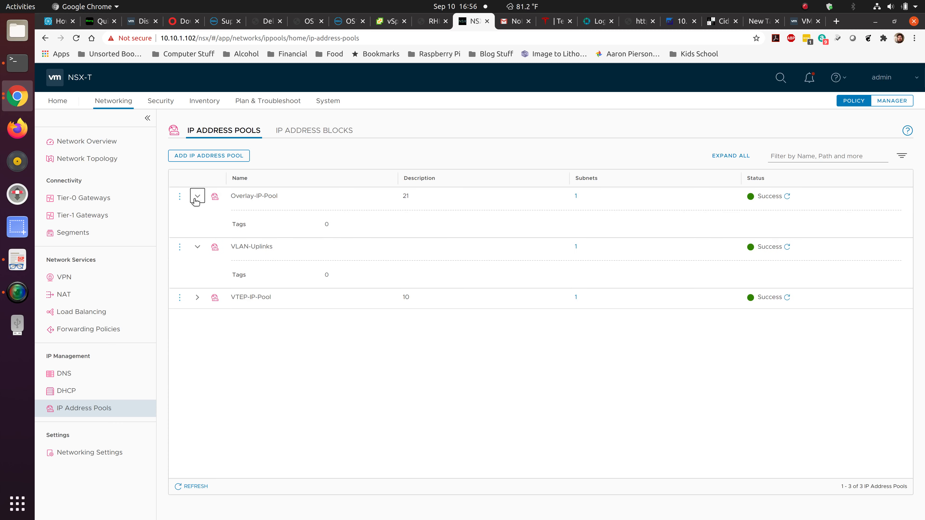
left_click(576, 197)
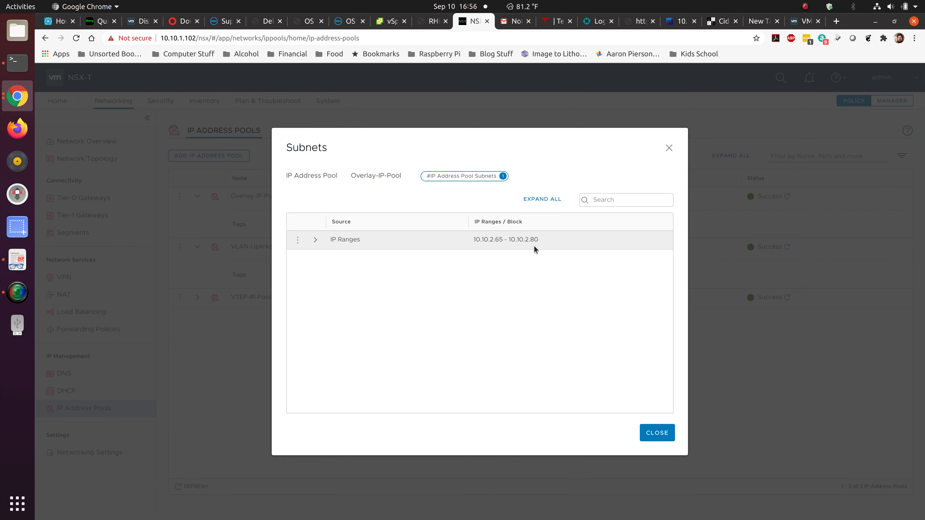
left_click(645, 437)
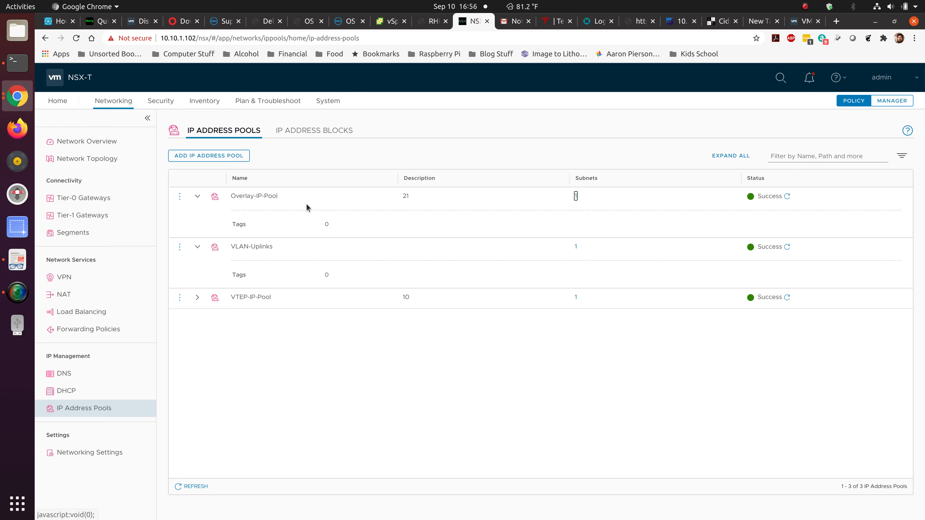
Show nsxedge-01's tunnels under Edge Transport Nodes, with all four GENEVE tunnels Up.
left_click(337, 100)
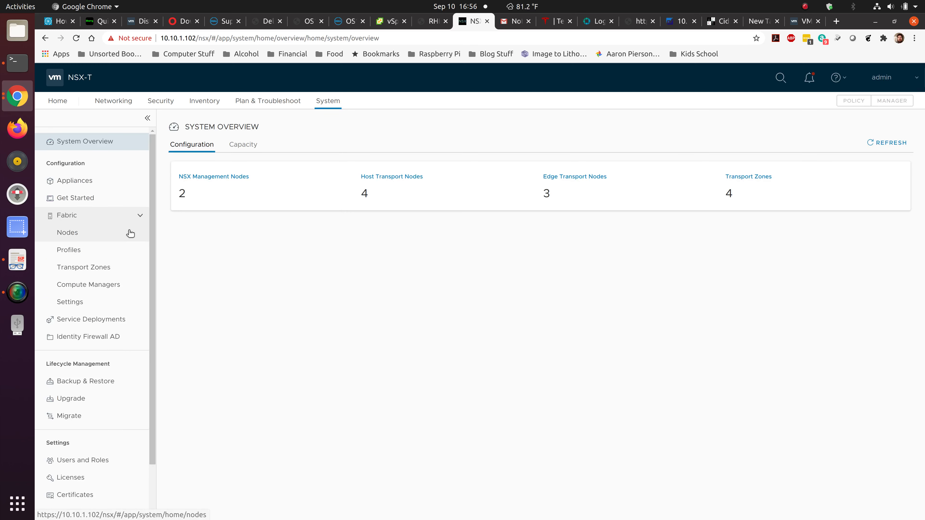
left_click(114, 240)
left_click(352, 132)
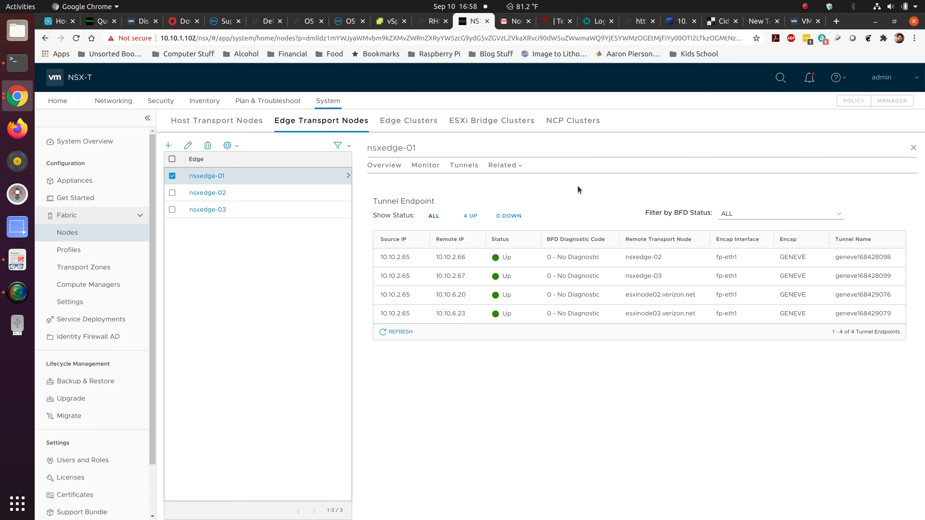
left_click(408, 122)
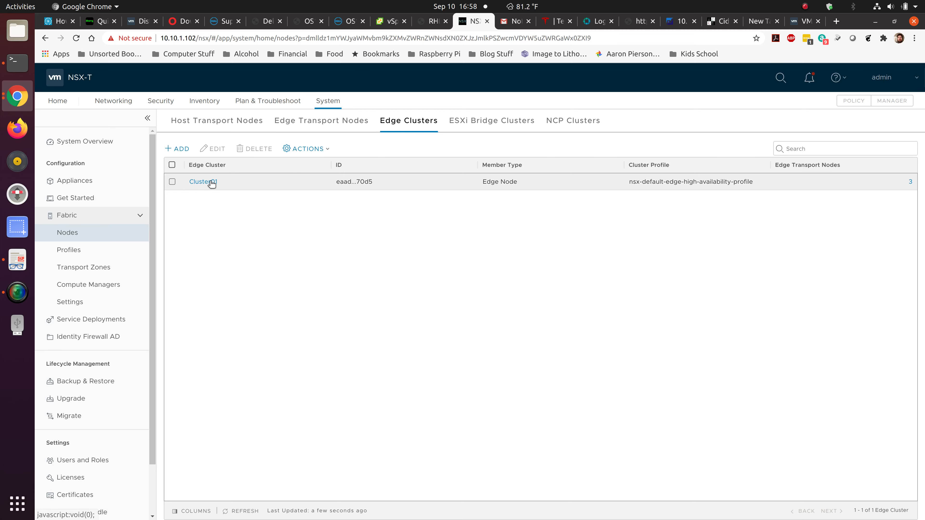
left_click(211, 182)
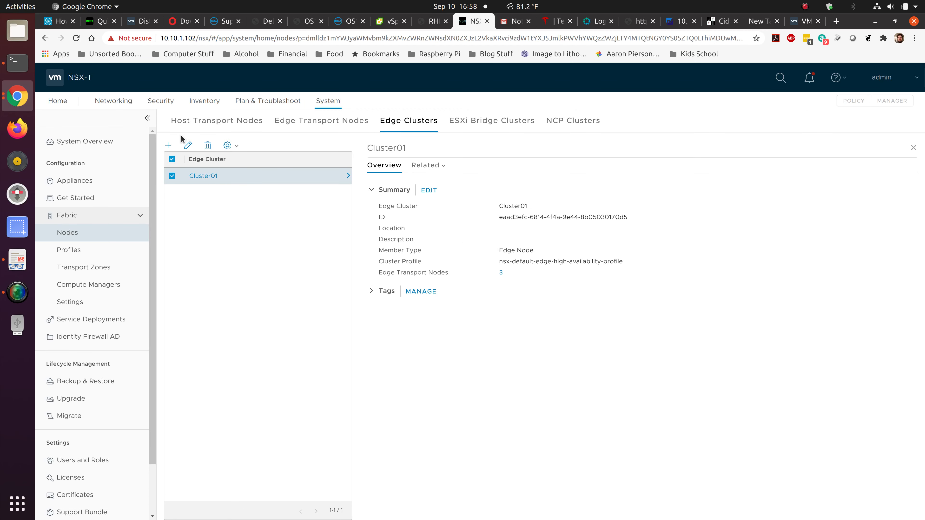
left_click(188, 145)
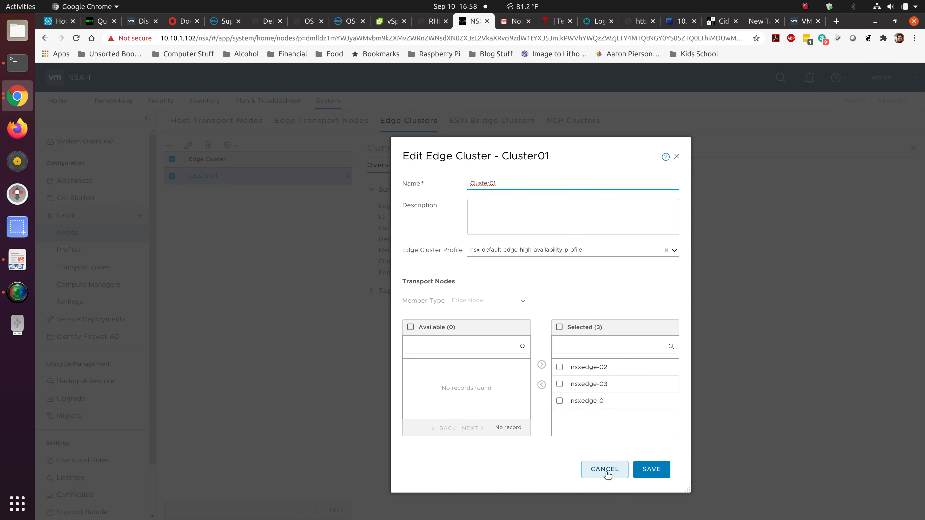
left_click(607, 472)
left_click(320, 121)
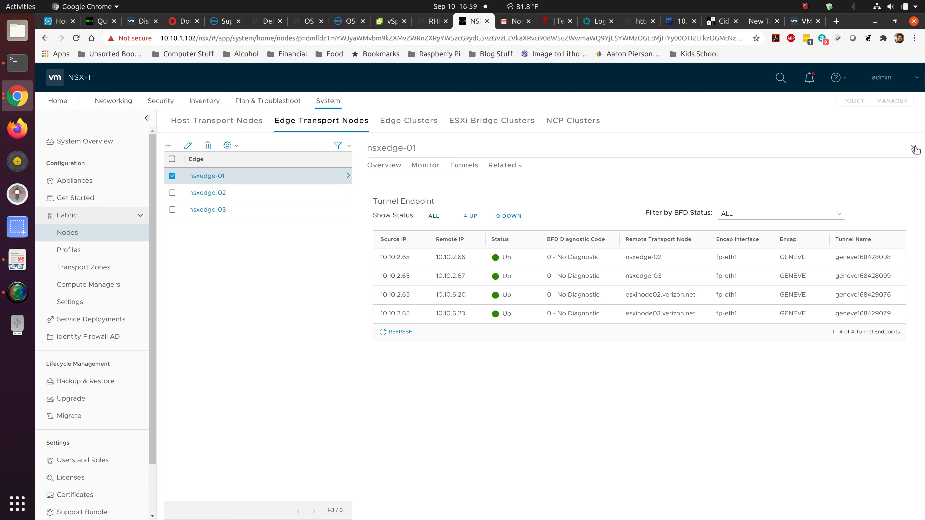
Close the nsxedge-01 detail pane and bring up the Transport Zones list.
left_click(913, 148)
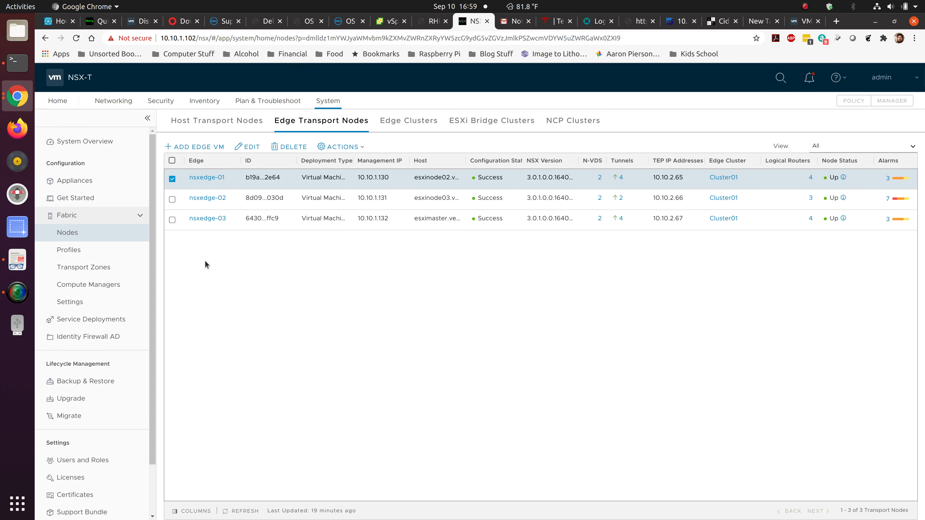
left_click(134, 269)
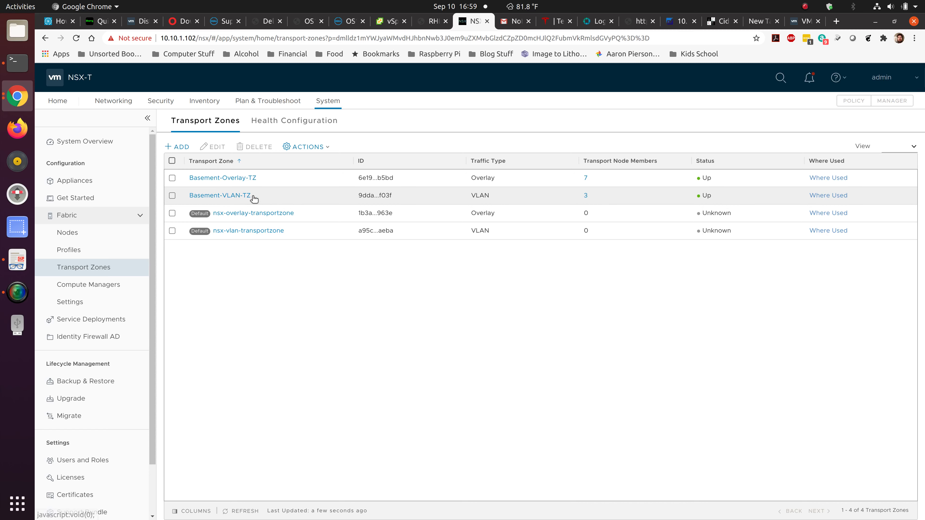
left_click(390, 22)
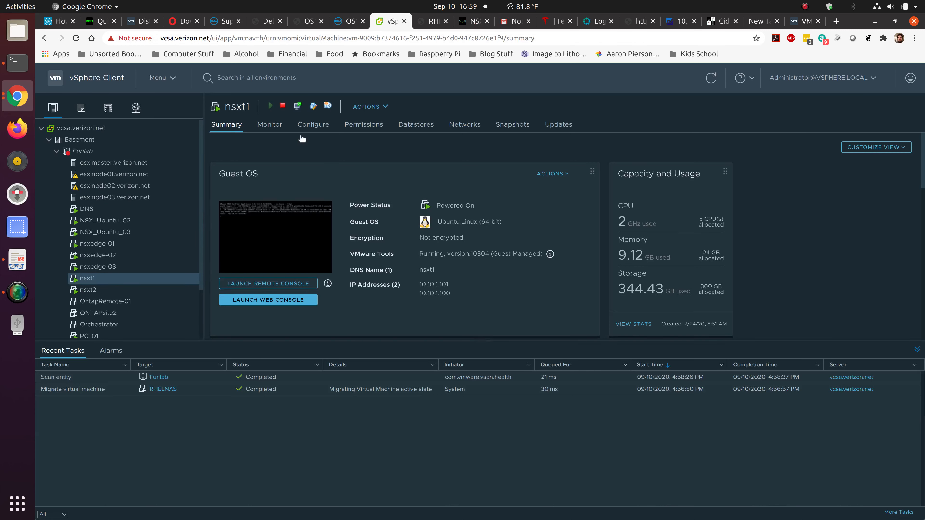
left_click(149, 163)
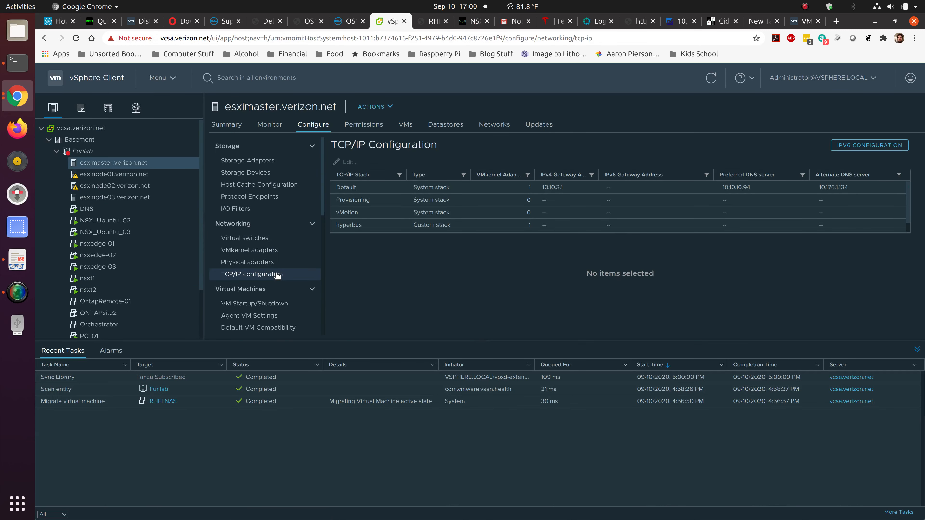
left_click(269, 254)
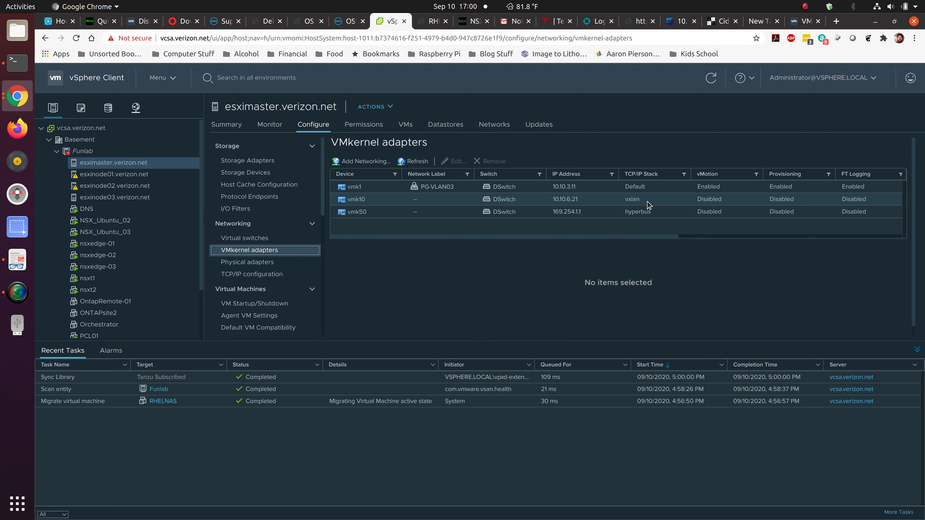
left_click(474, 22)
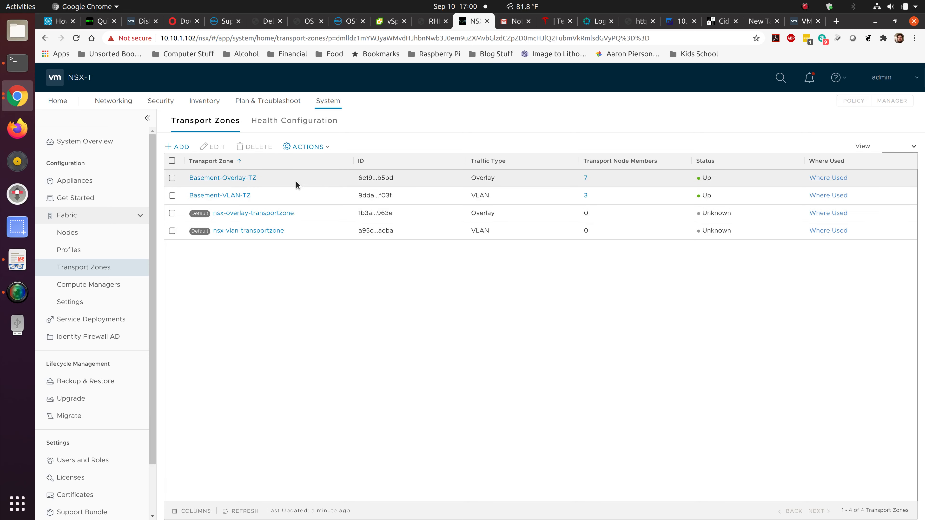
left_click(227, 179)
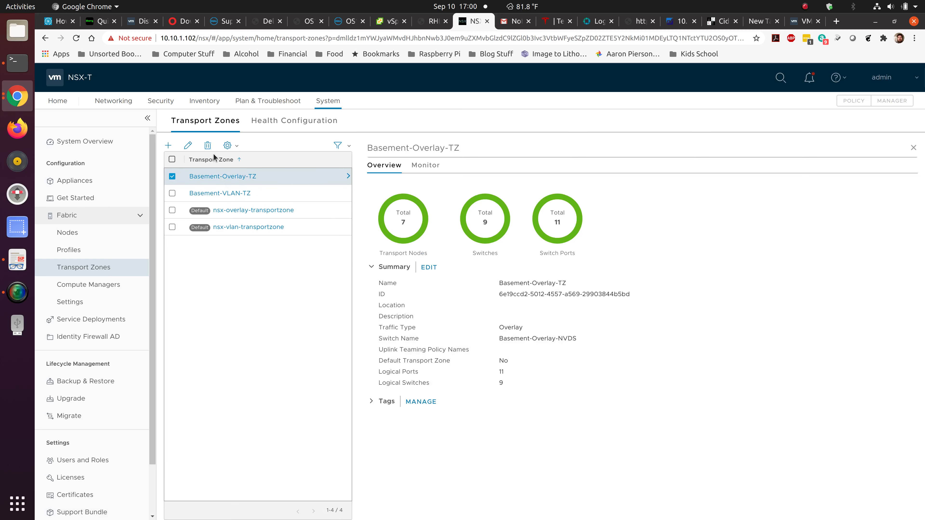
left_click(187, 145)
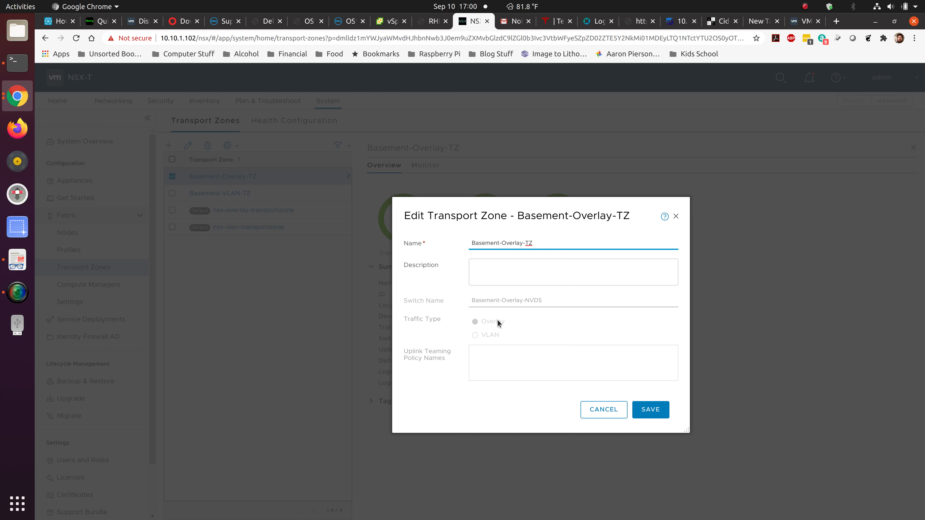
left_click(600, 413)
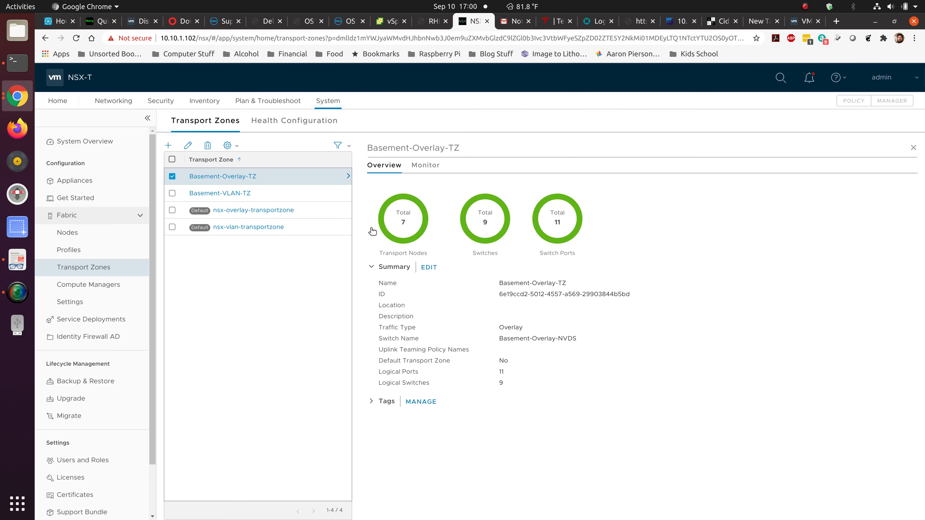
left_click(242, 194)
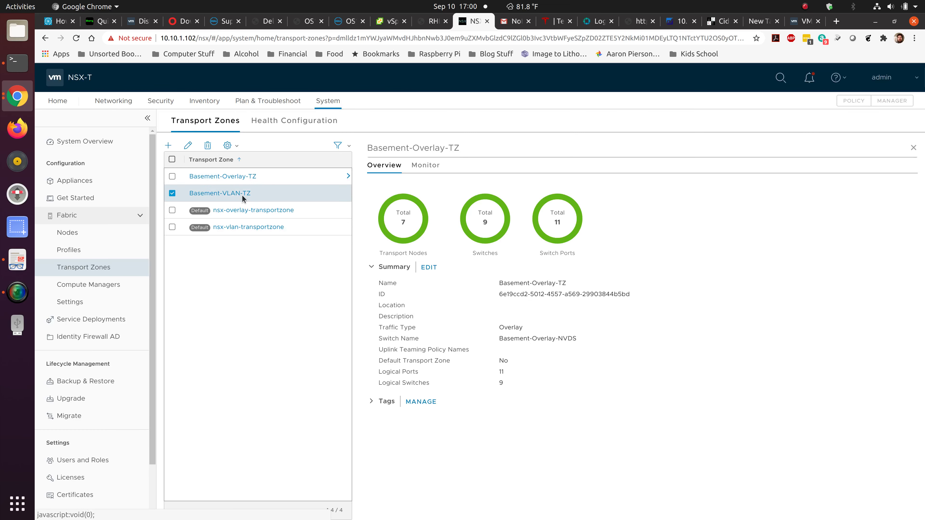
left_click(188, 146)
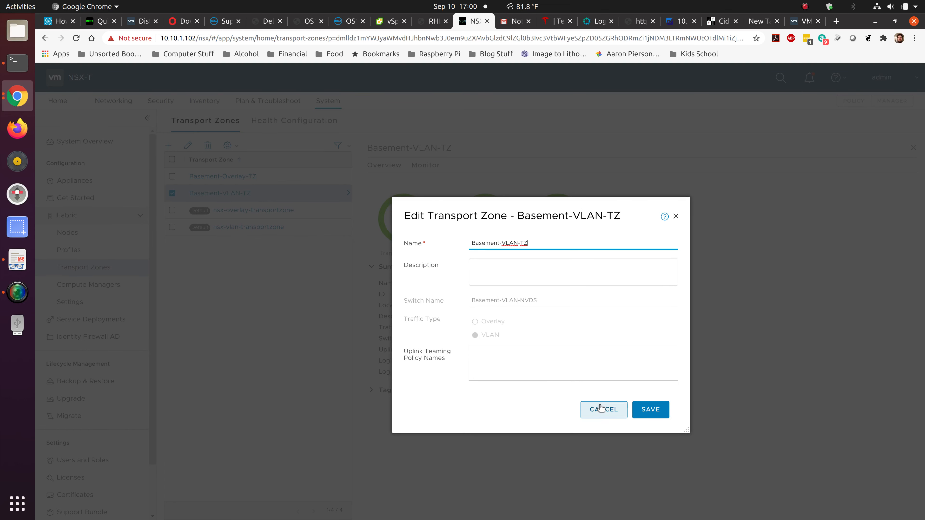
left_click(600, 409)
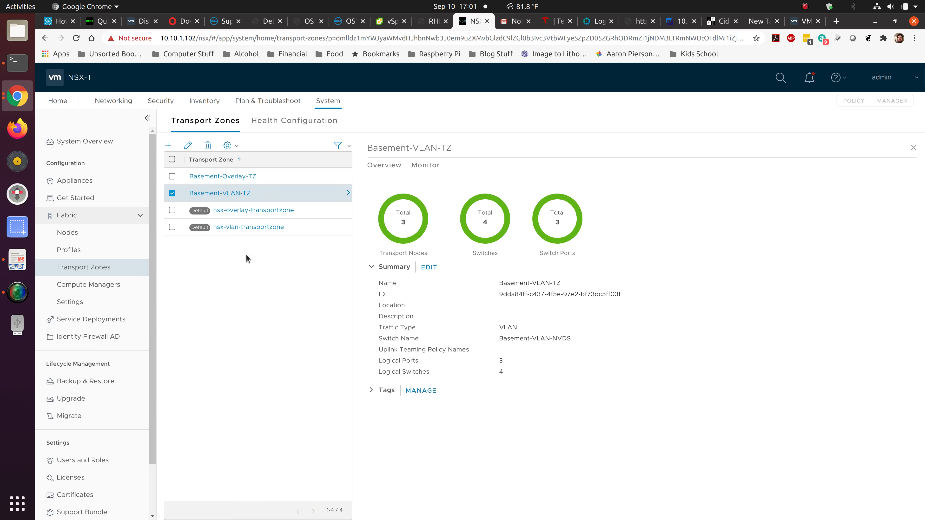
left_click(914, 149)
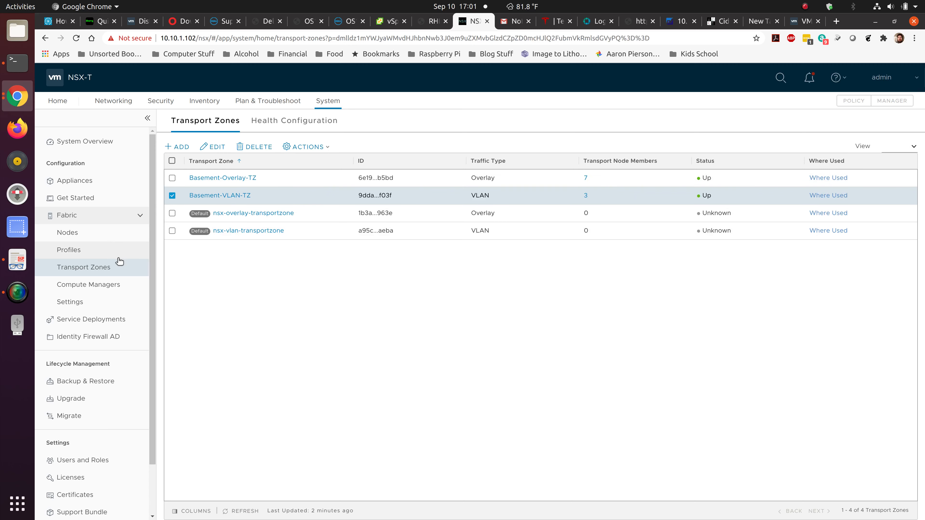
Review ESXi-TN-Profile in Transport Node Profiles and cancel the editor without saving.
left_click(98, 251)
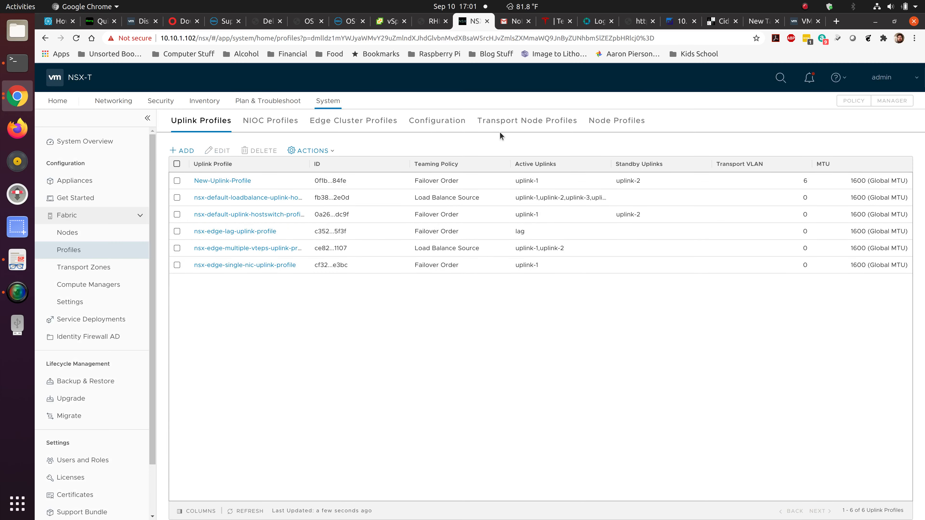
left_click(518, 126)
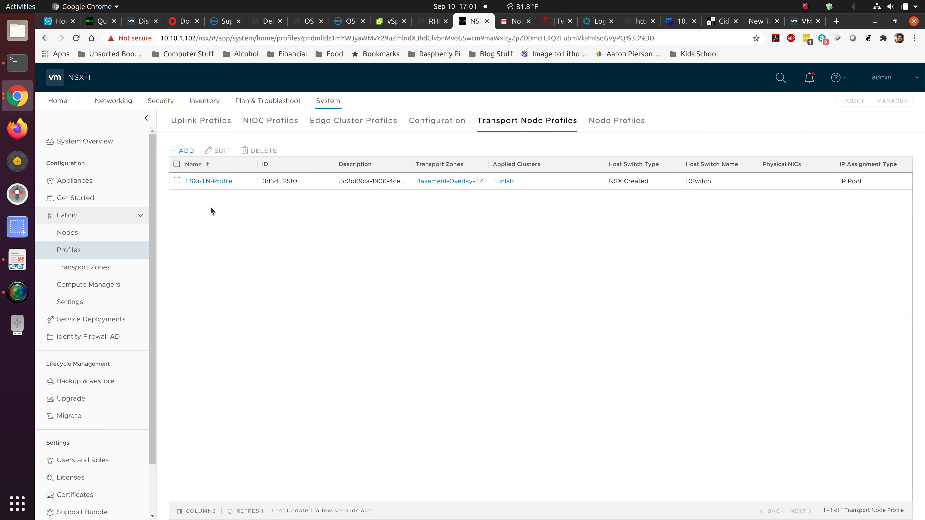
left_click(177, 181)
left_click(216, 151)
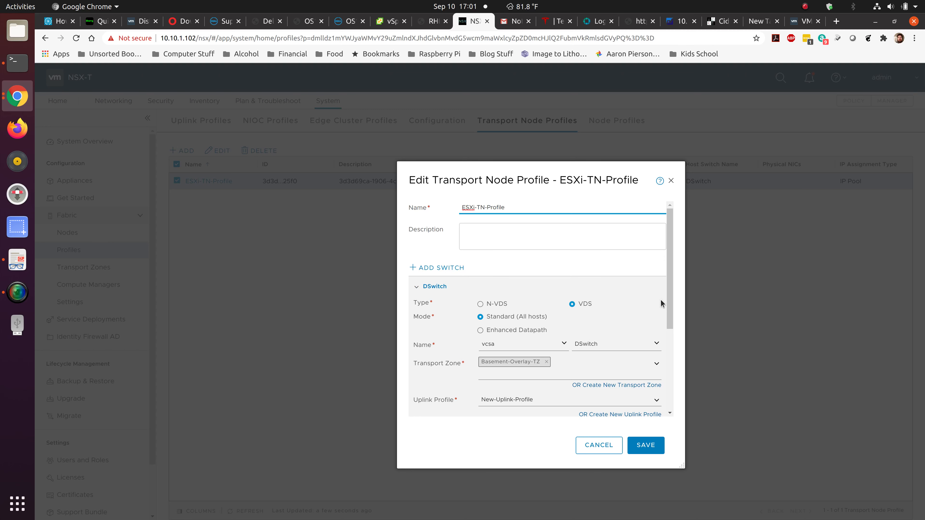
left_click_drag(666, 293, 668, 363)
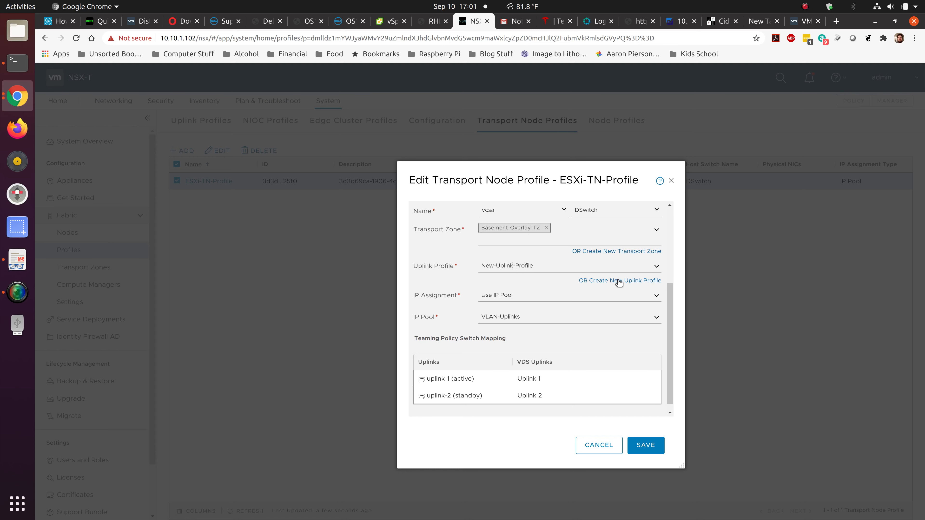
scroll(550, 289, "down", 1)
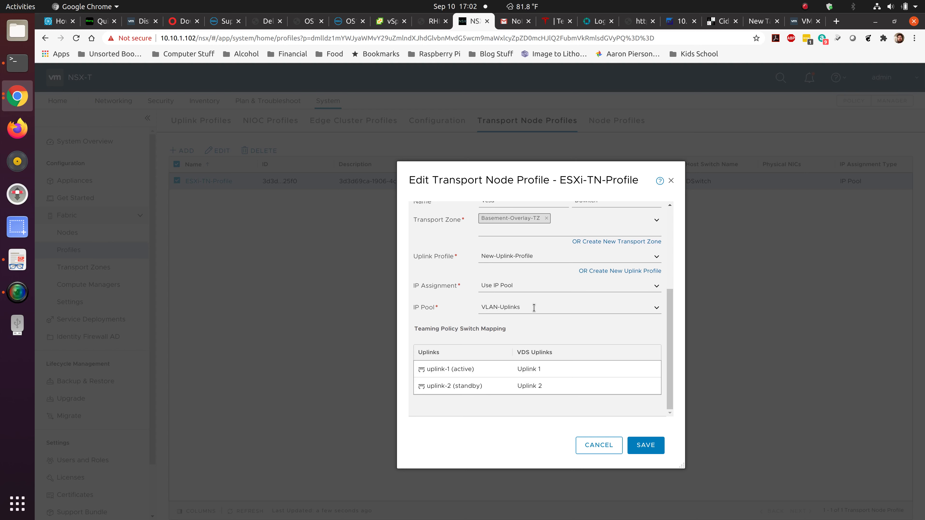
left_click(607, 450)
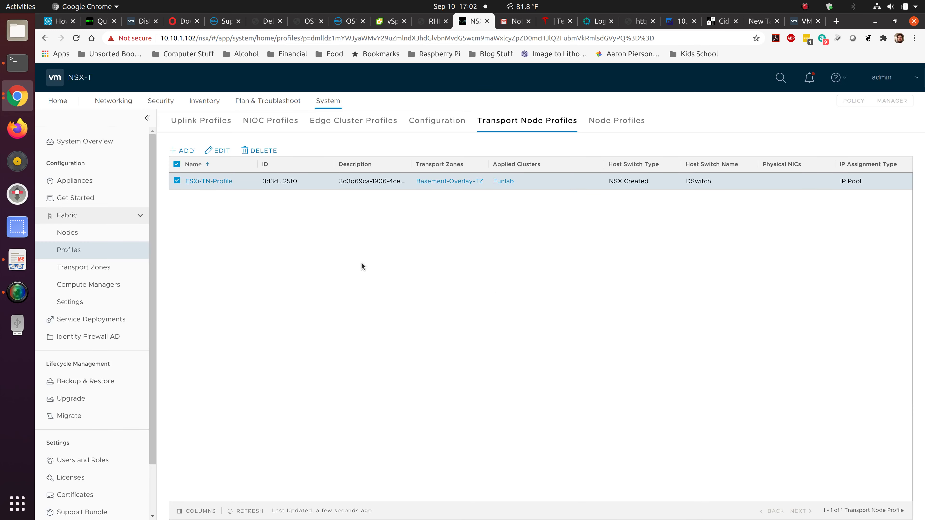
Review New-Uplink-Profile's settings and cancel the editor without saving.
left_click(195, 123)
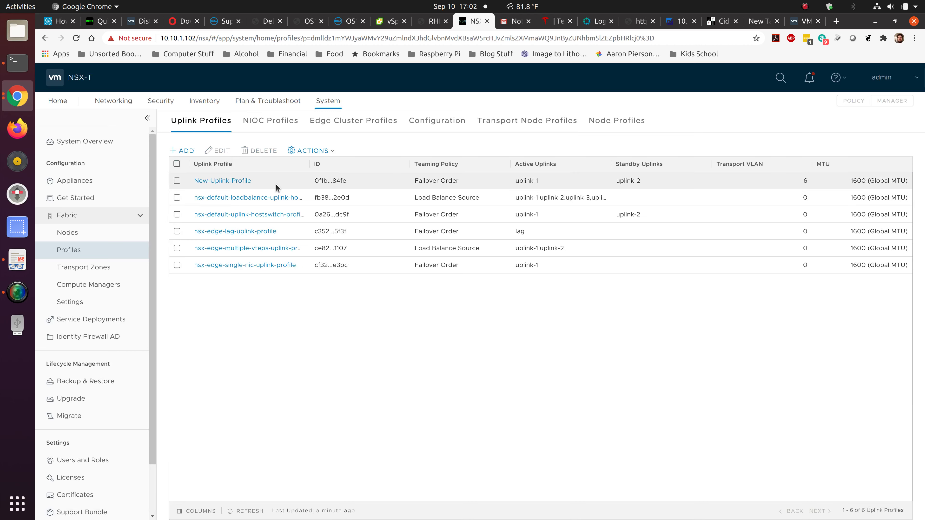
left_click(177, 181)
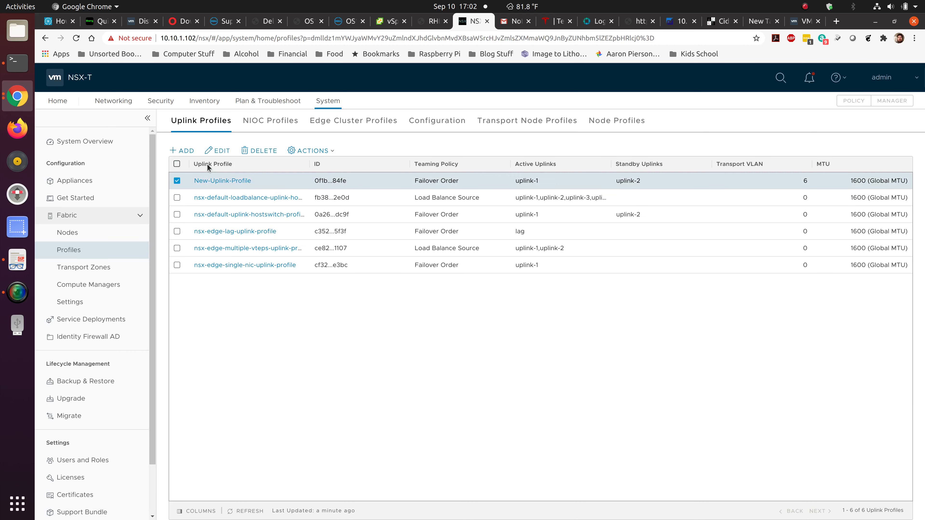
left_click(218, 151)
scroll(402, 251, "down", 3)
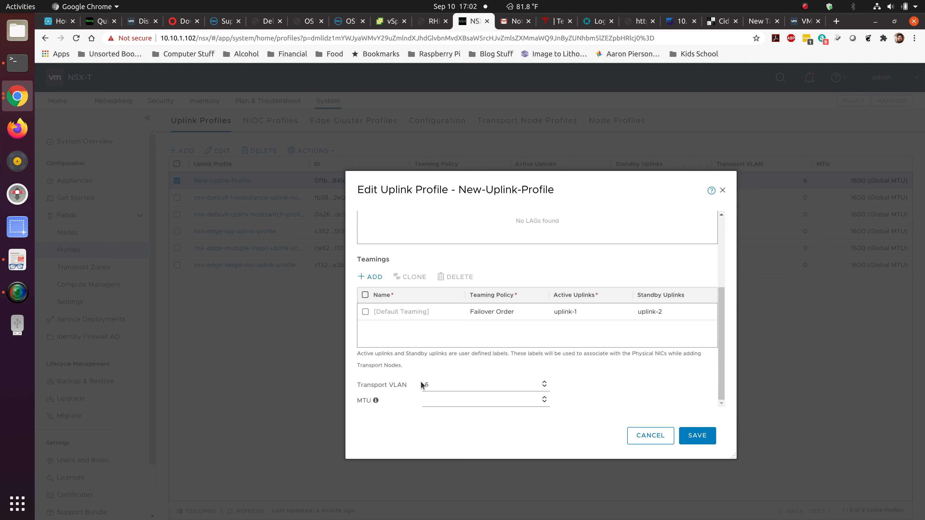
scroll(391, 385, "up", 5)
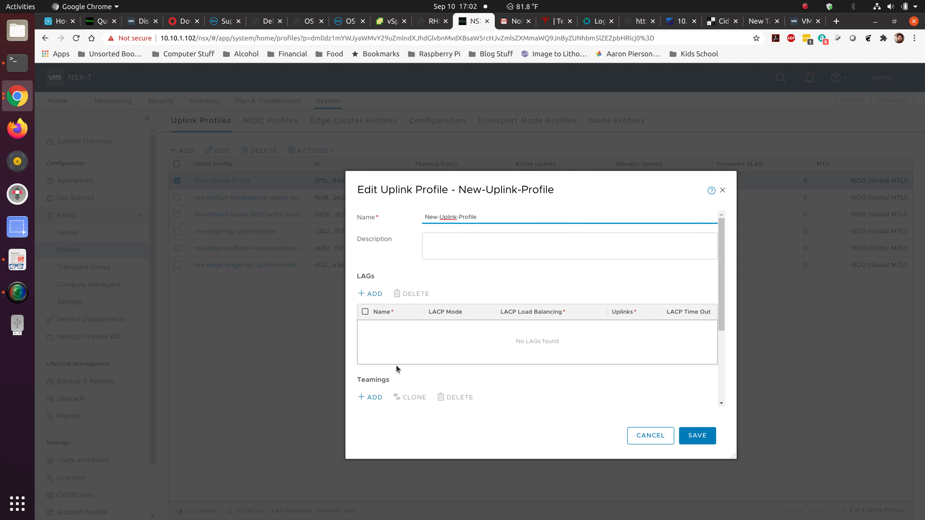
scroll(413, 298, "down", 3)
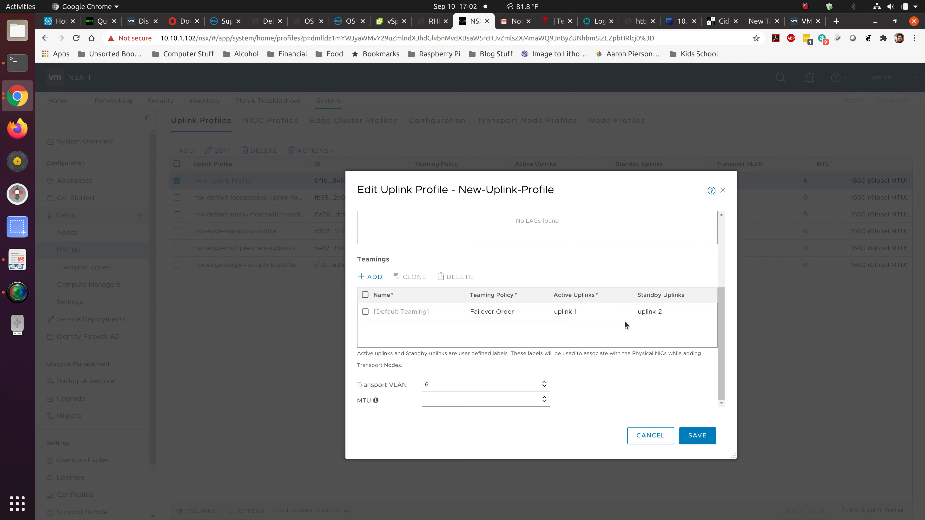
left_click(662, 436)
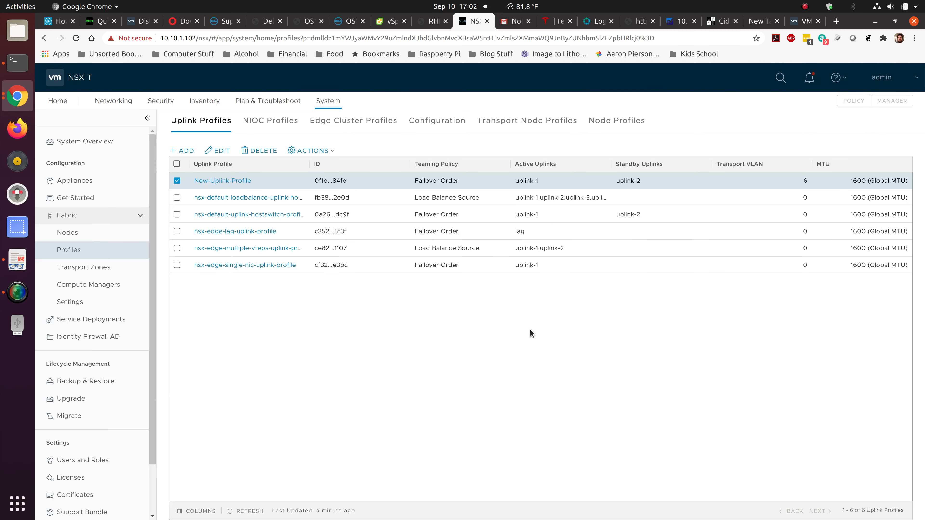
Review ESXi-TN-Profile again without changes, then return to Host Transport Nodes.
left_click(487, 124)
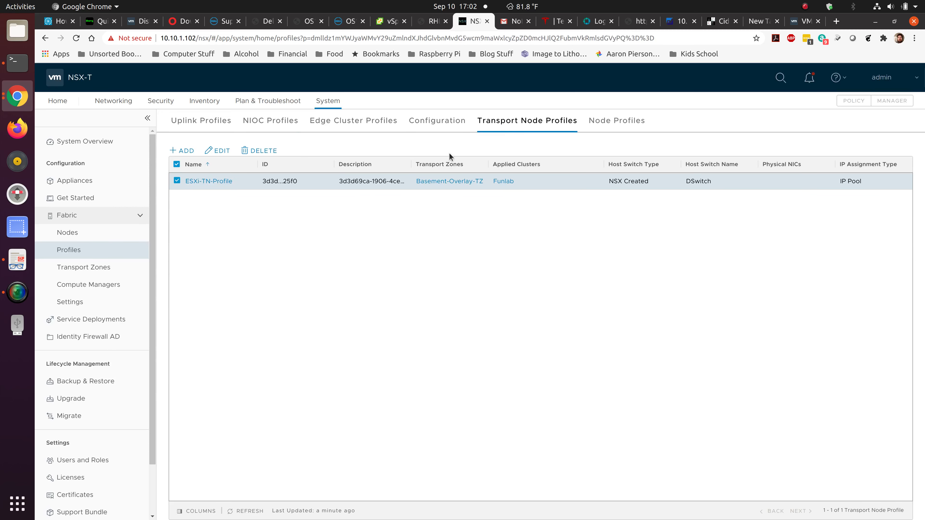
left_click(218, 151)
scroll(469, 318, "down", 5)
scroll(469, 319, "down", 1)
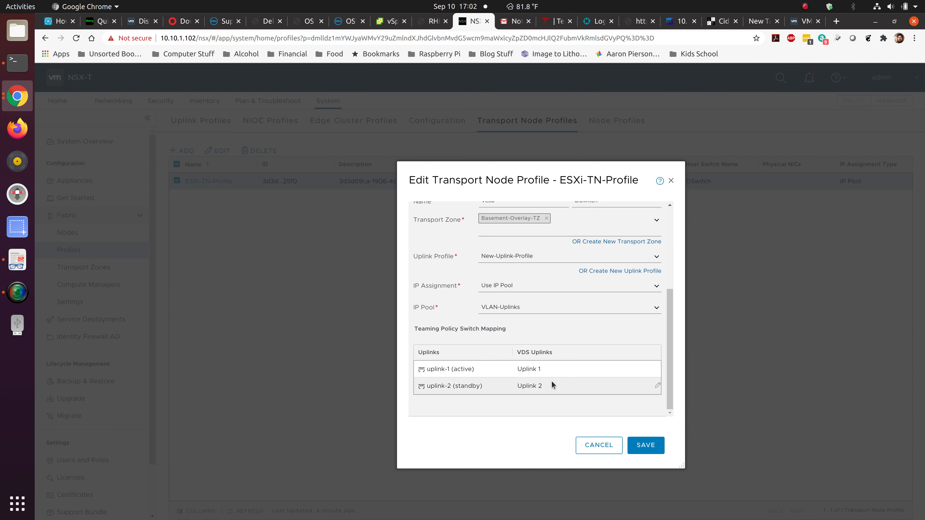
left_click(596, 446)
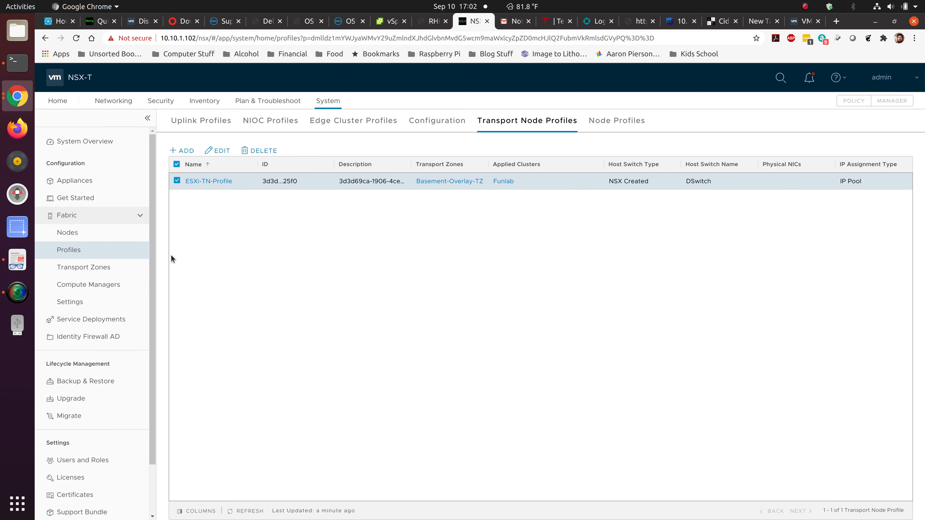
left_click(93, 234)
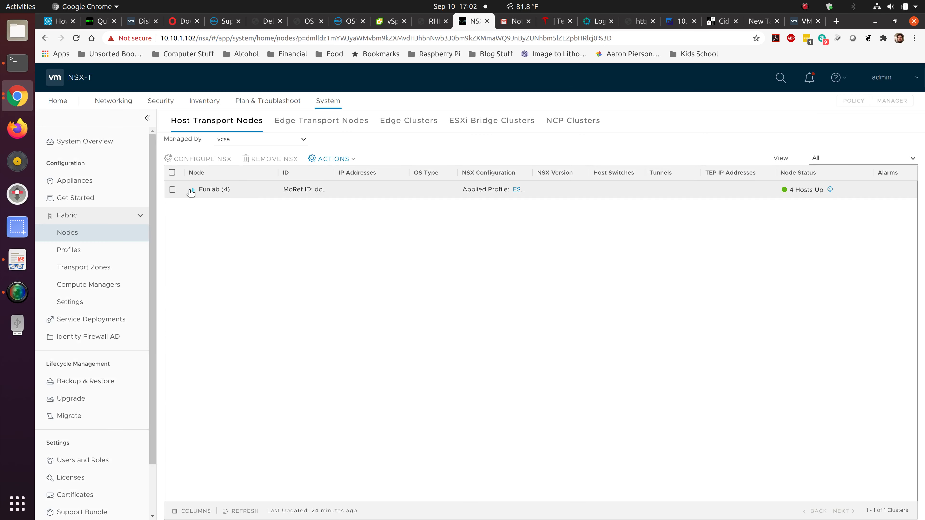
Start NSX installation on the Funlab cluster, then abandon it.
left_click(172, 189)
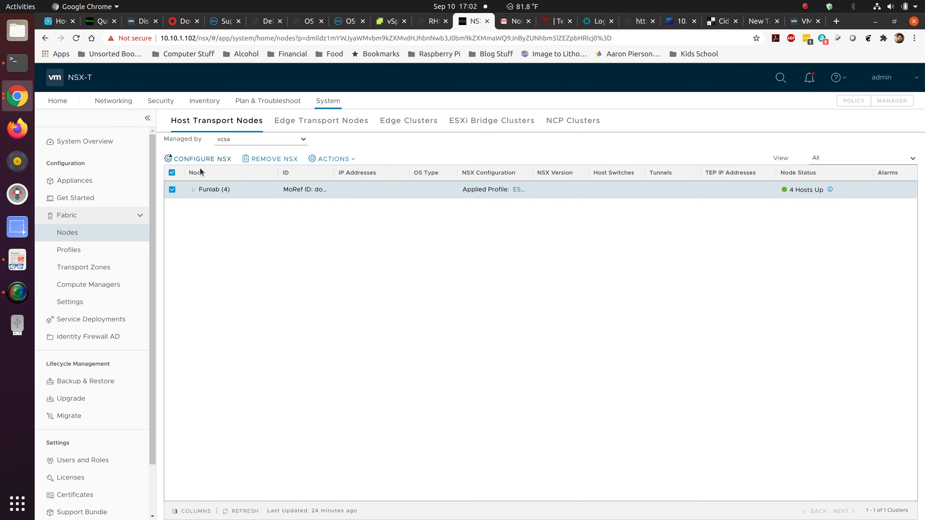
left_click(209, 160)
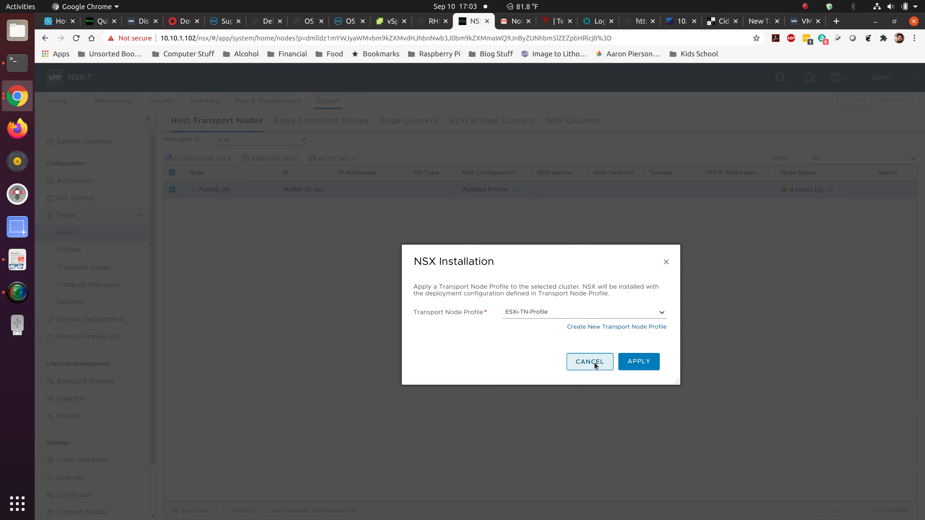
left_click(596, 365)
Expand Funlab, review esximaster's NSX configuration and cancel, then show Edge Transport Nodes.
left_click(192, 190)
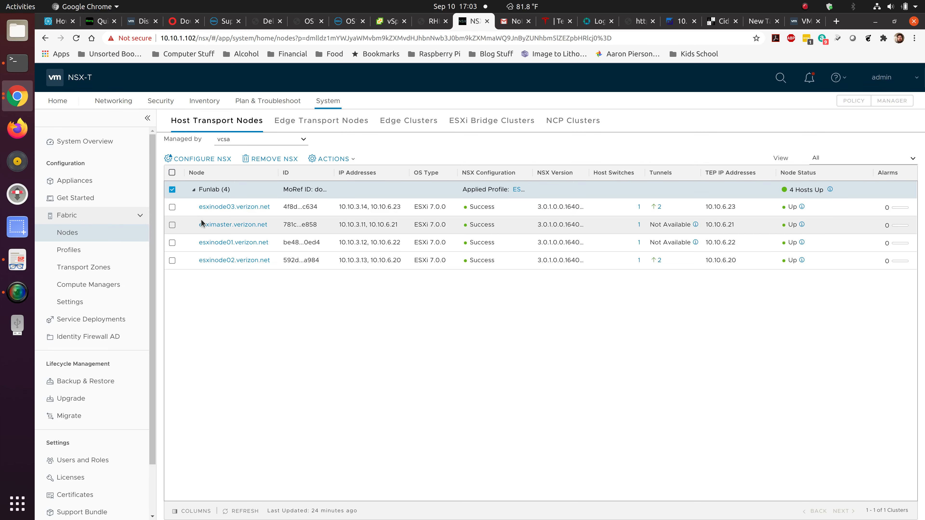
left_click(173, 190)
left_click(173, 225)
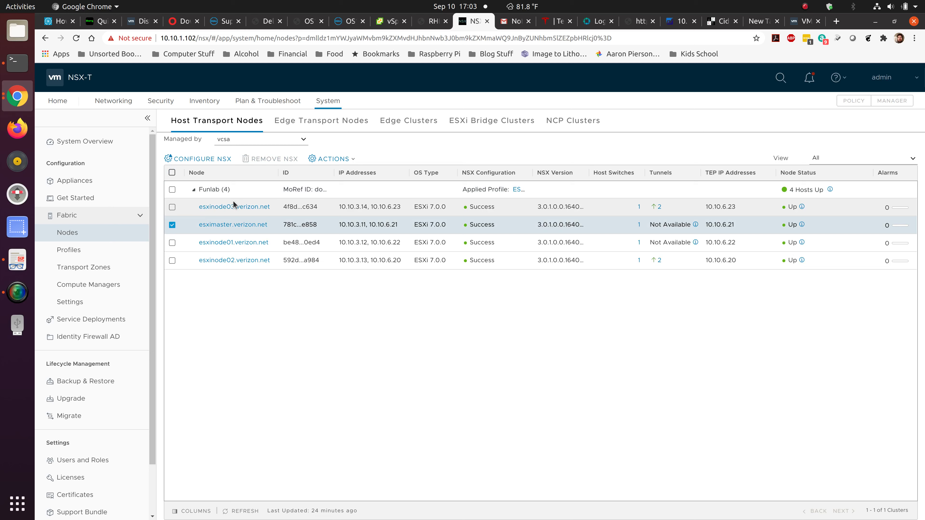
left_click(215, 161)
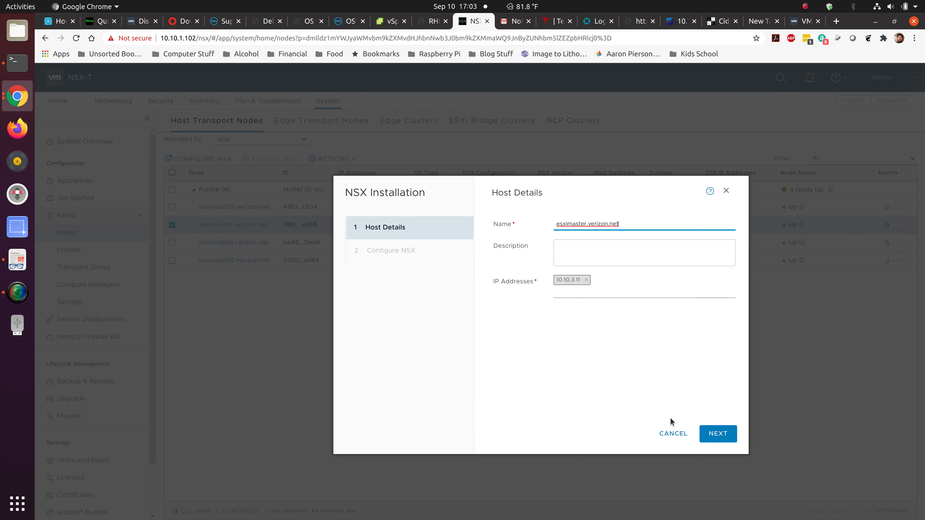
left_click(716, 434)
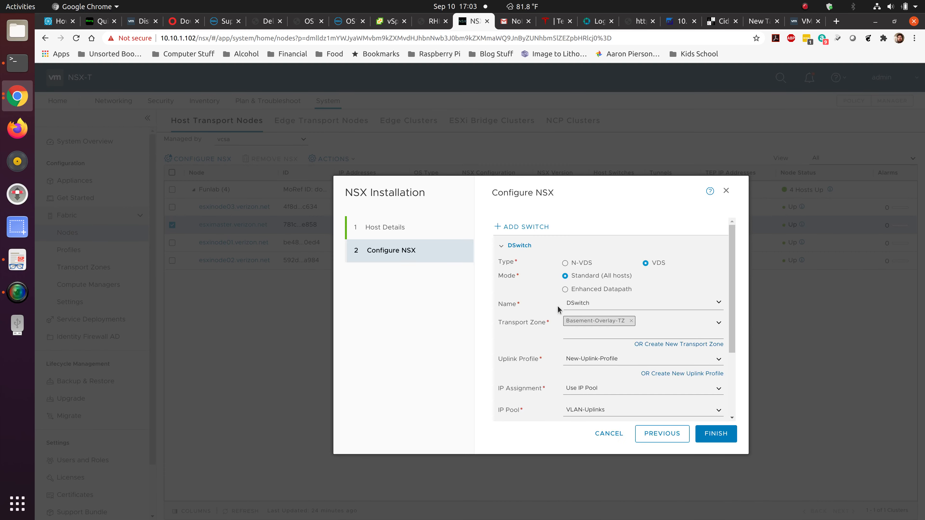
left_click_drag(732, 271, 737, 347)
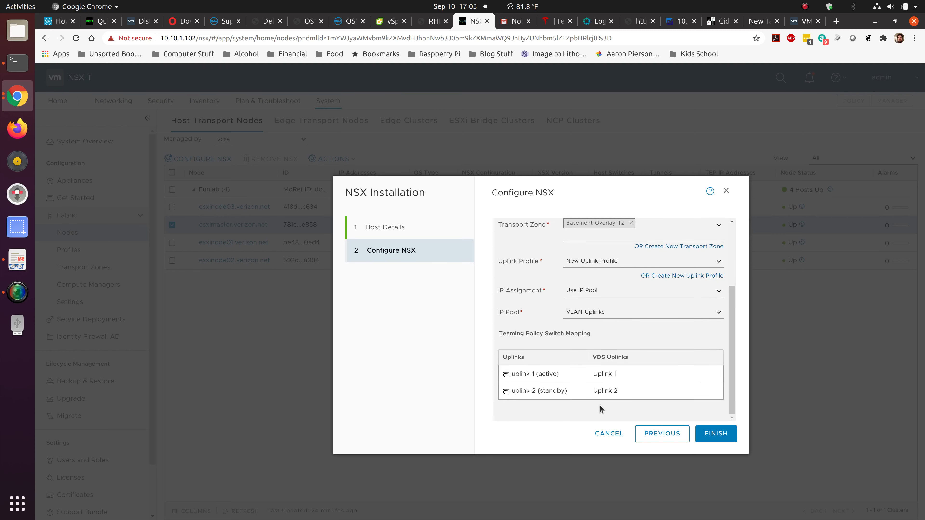
left_click(603, 432)
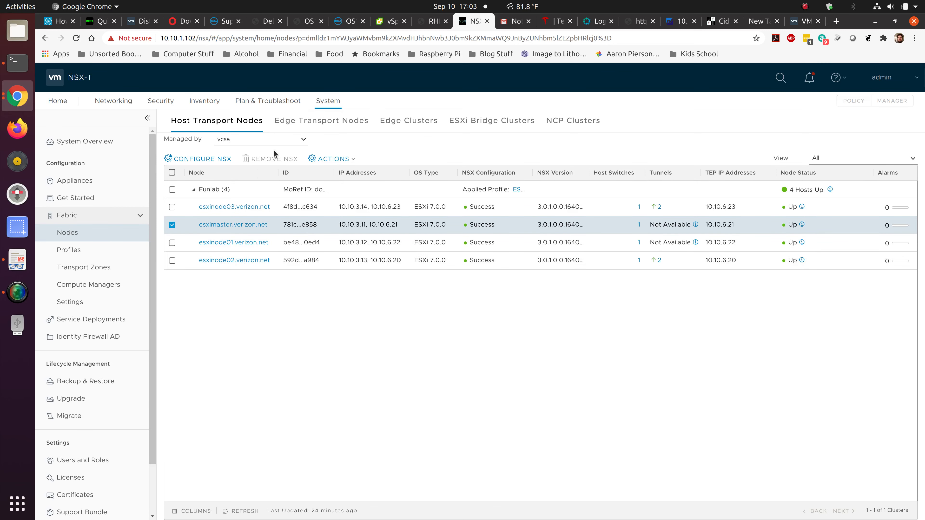
left_click(321, 121)
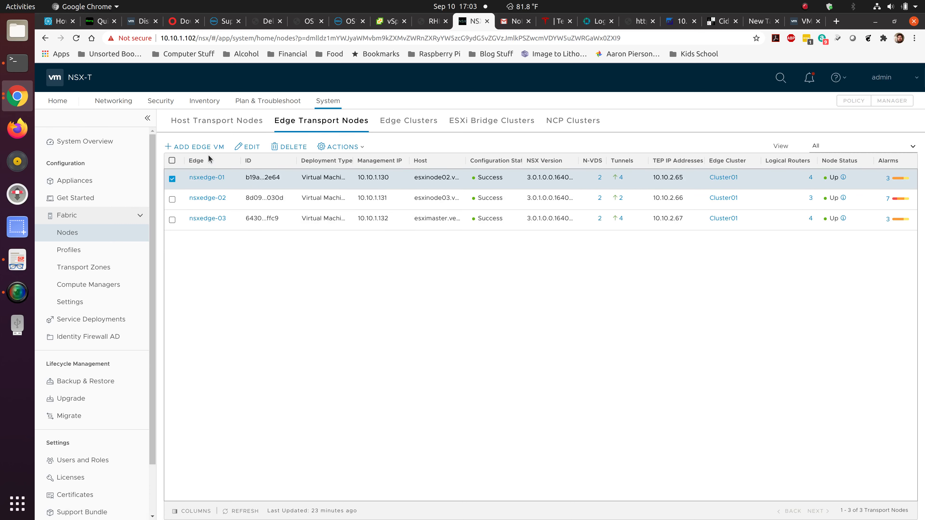
Deselect nsxedge-01 and launch the Add Edge VM wizard.
left_click(173, 179)
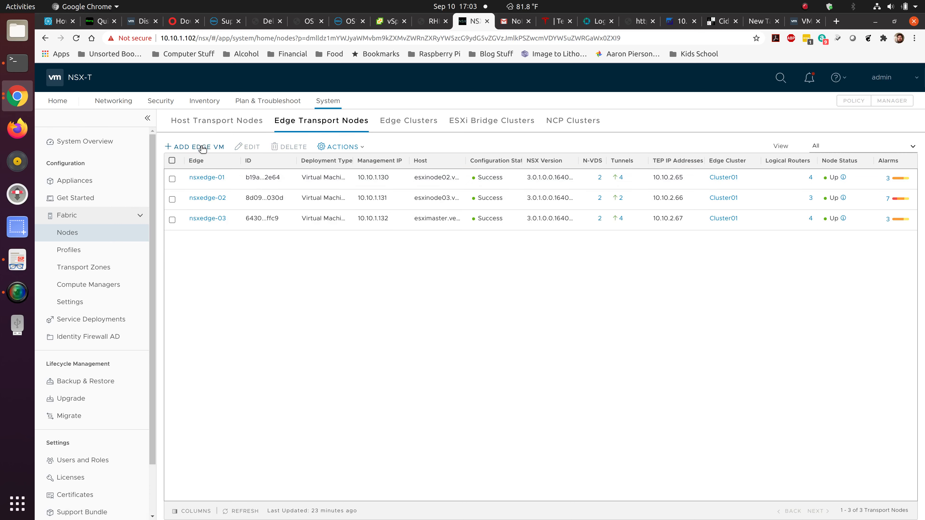
left_click(203, 147)
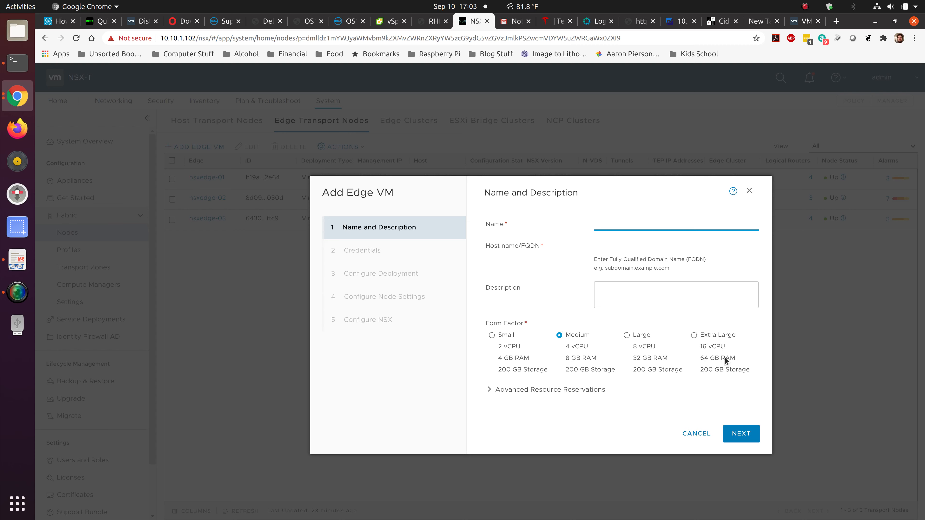
Expand Advanced Resource Reservations and select the Memory Reservation value of 100.
left_click(488, 390)
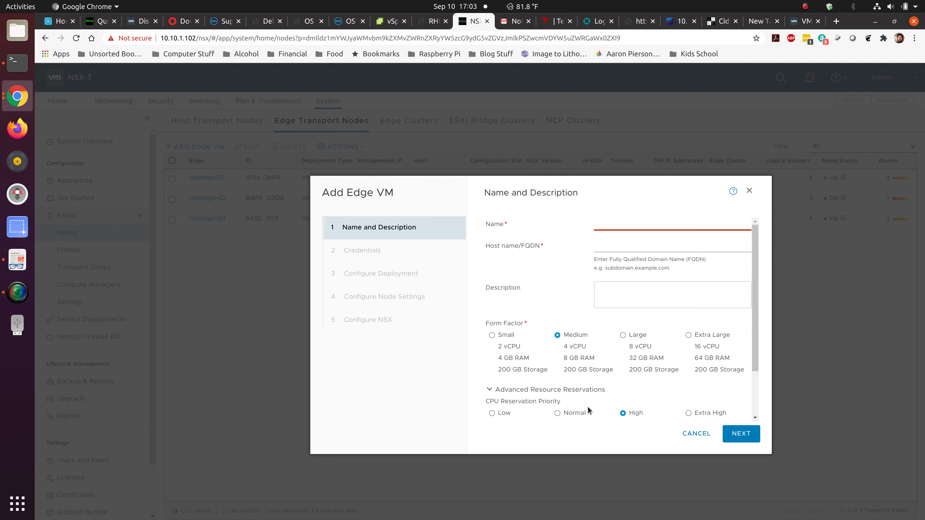
scroll(591, 411, "down", 3)
left_click(624, 381)
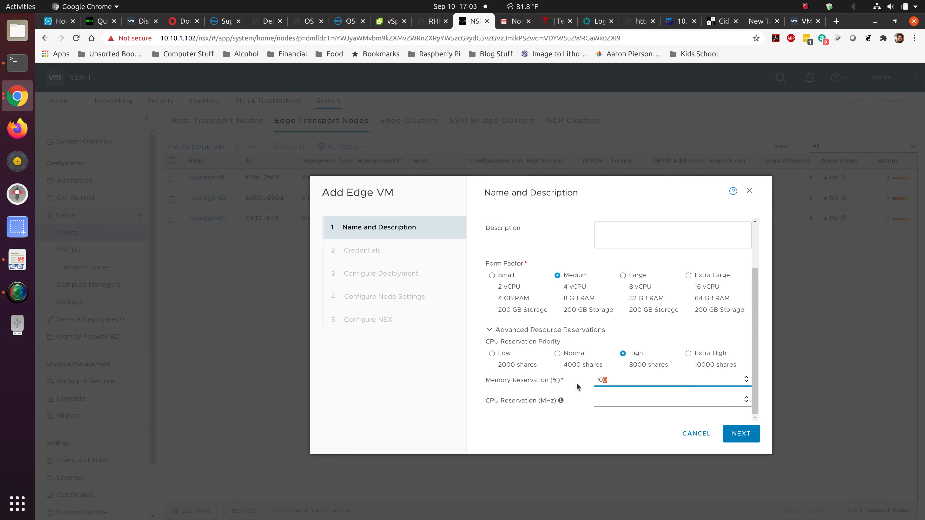
double_click(603, 380)
Name the edge VM 'test' with host name 'test.fqdn.com'.
scroll(640, 312, "up", 3)
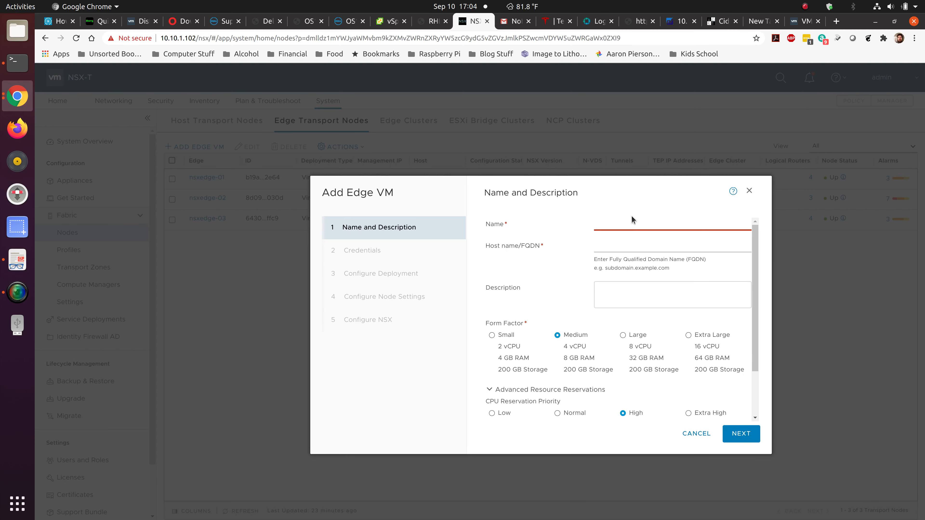
type("test")
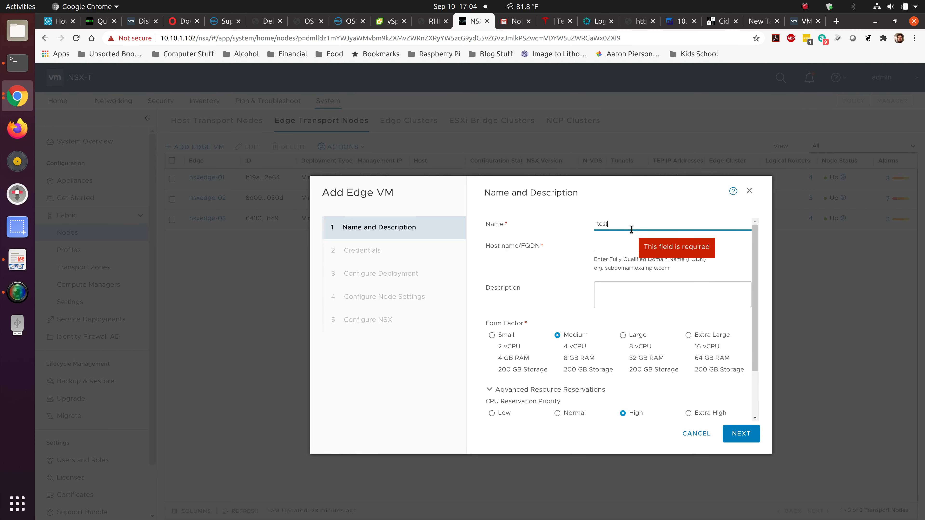
key("Tab")
type("test")
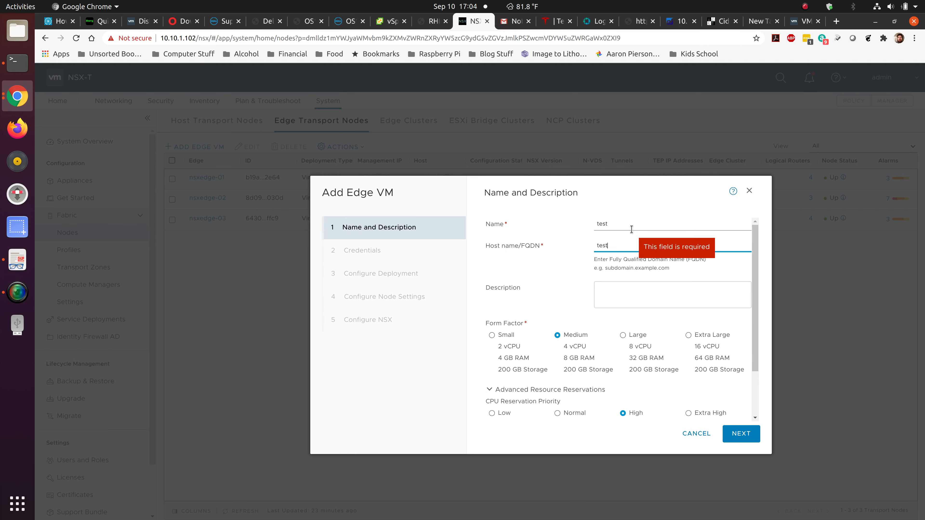
type(".fq")
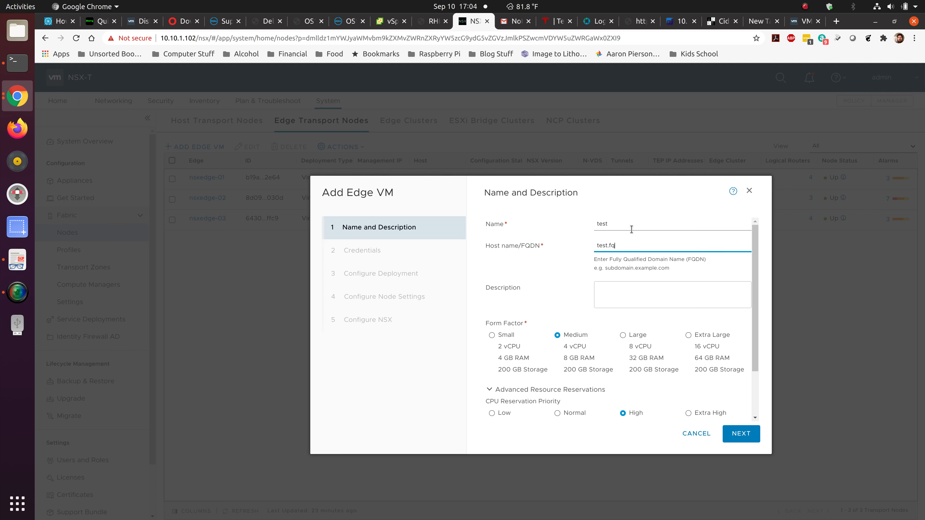
type("dn/cp")
key("BackSpace")
type(".com")
On the Credentials step, enter and confirm the CLI password and allow SSH login.
left_click(741, 433)
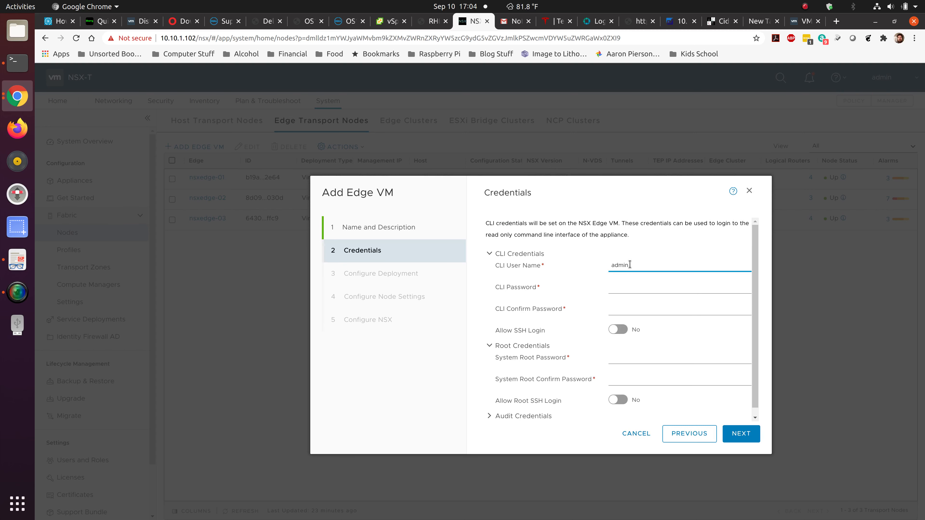
left_click(631, 287)
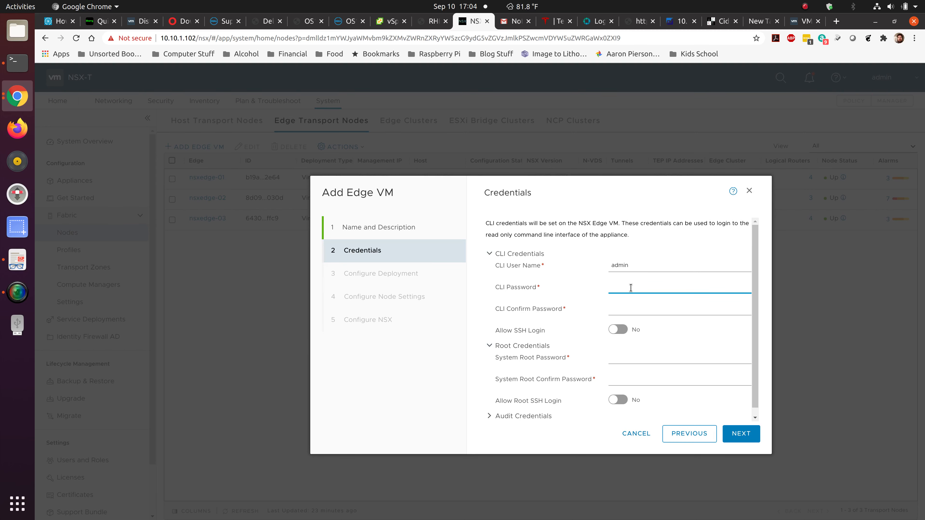
type("VMware1war1!")
key("Tab")
type("VMware1!VM")
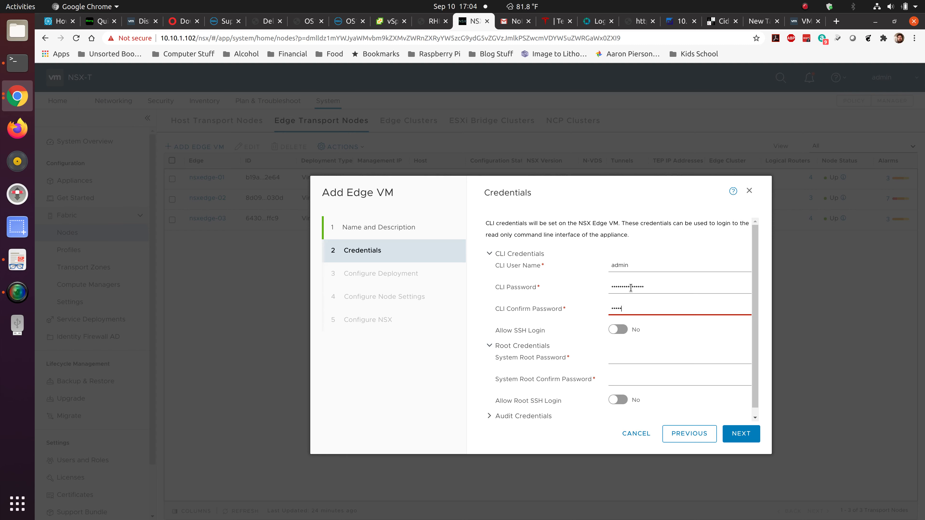
type("ware1!")
left_click(619, 330)
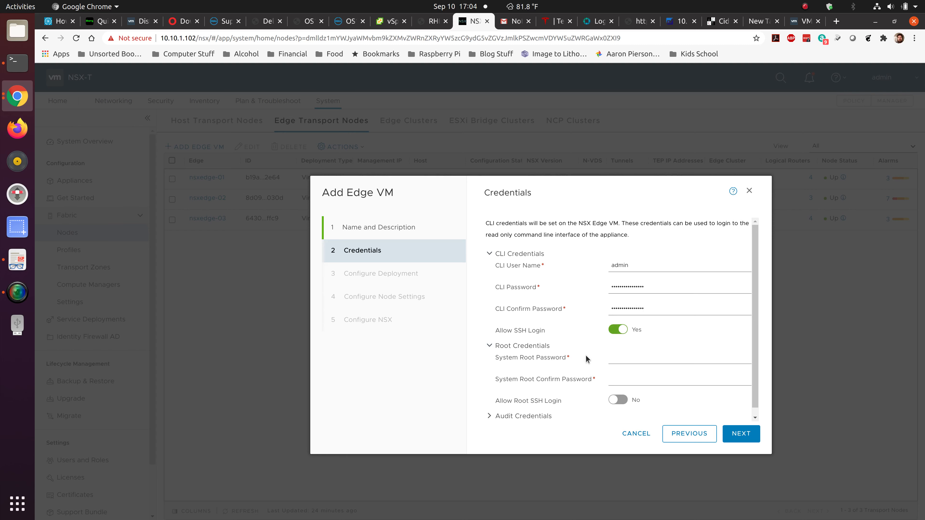
Enter and confirm the system root password, allow root SSH login, and continue.
left_click(623, 355)
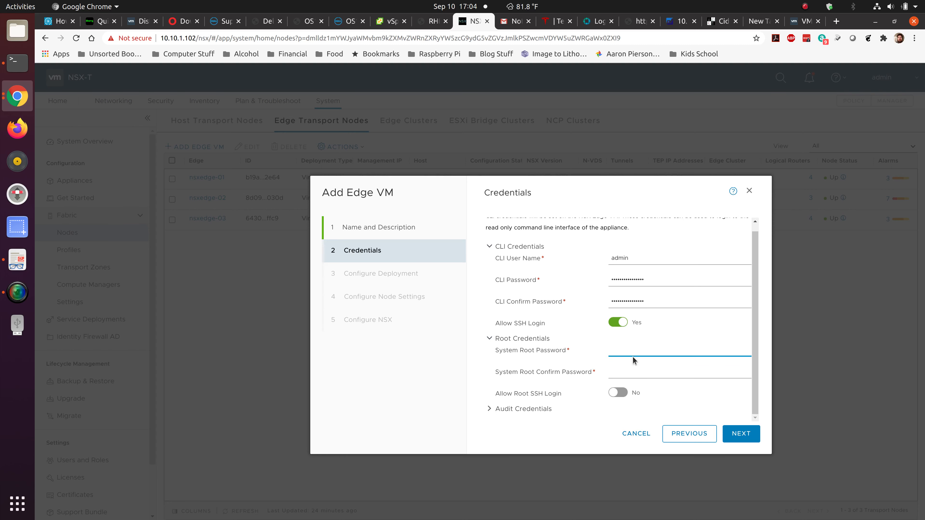
type("V•••••••••••••••")
key("Tab")
type("••")
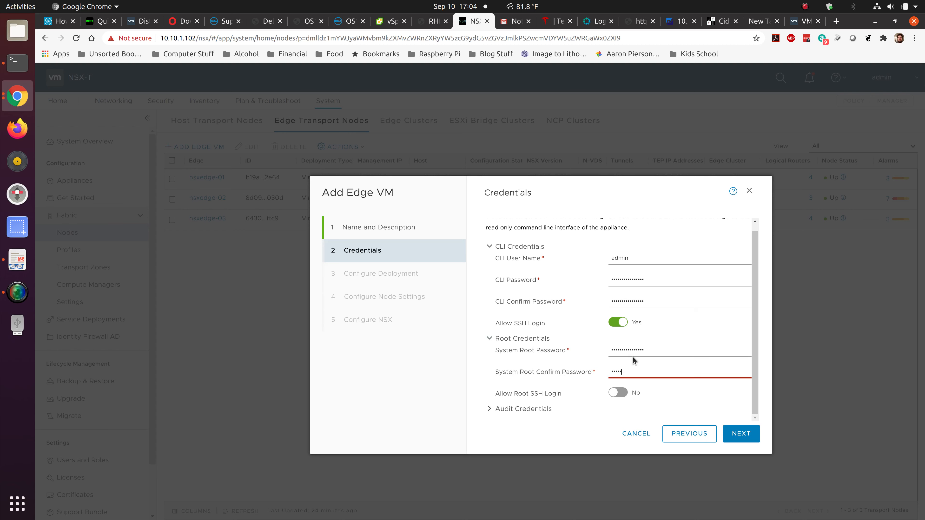
type("••••••••••••••")
left_click(618, 392)
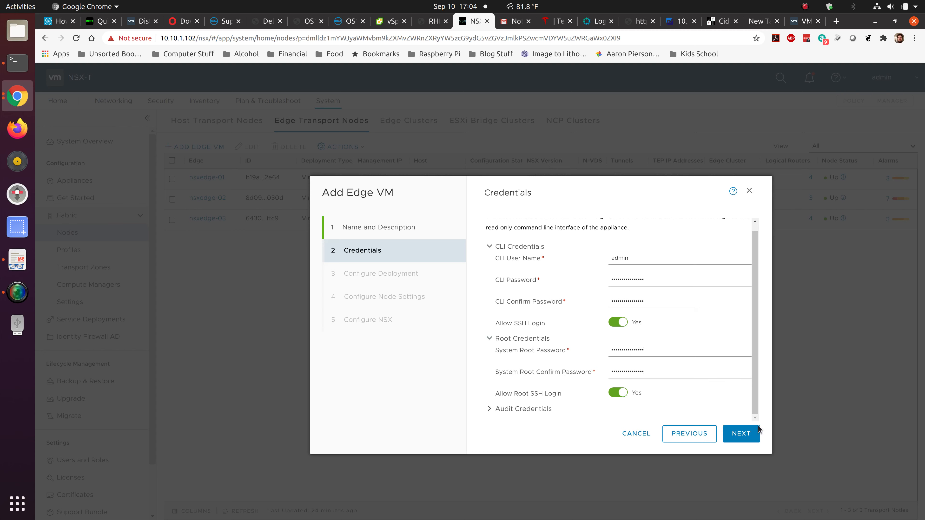
left_click(749, 434)
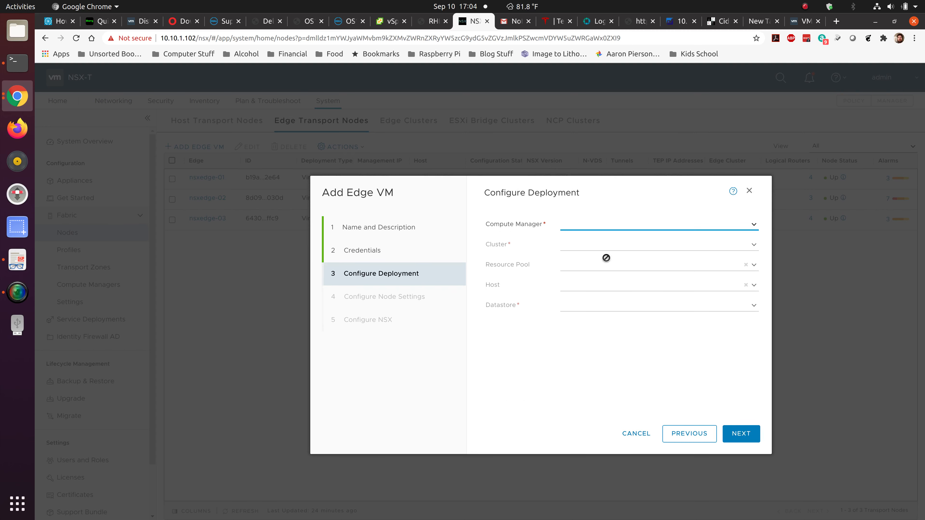
Deploy the edge to compute manager vcsa, cluster Funlab, and datastore FreeNAS.
left_click(753, 224)
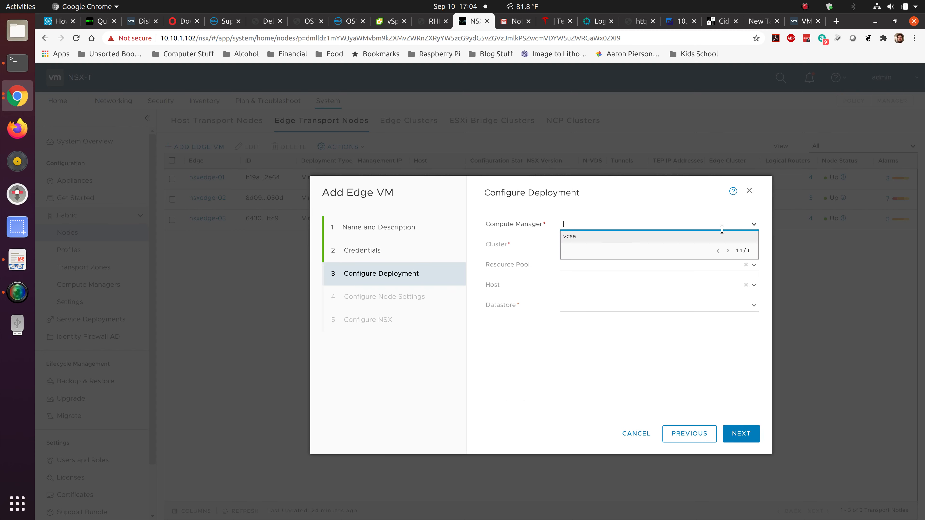
left_click(663, 237)
left_click(752, 245)
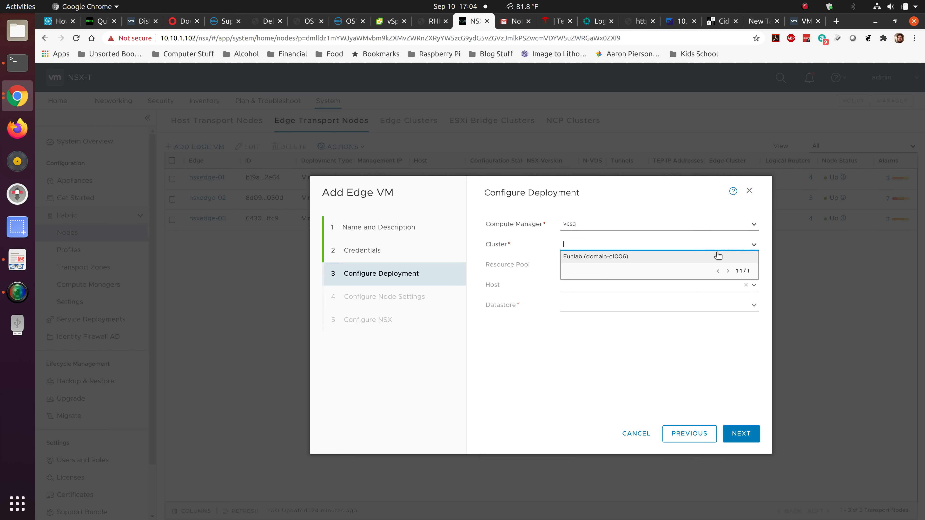
left_click(669, 258)
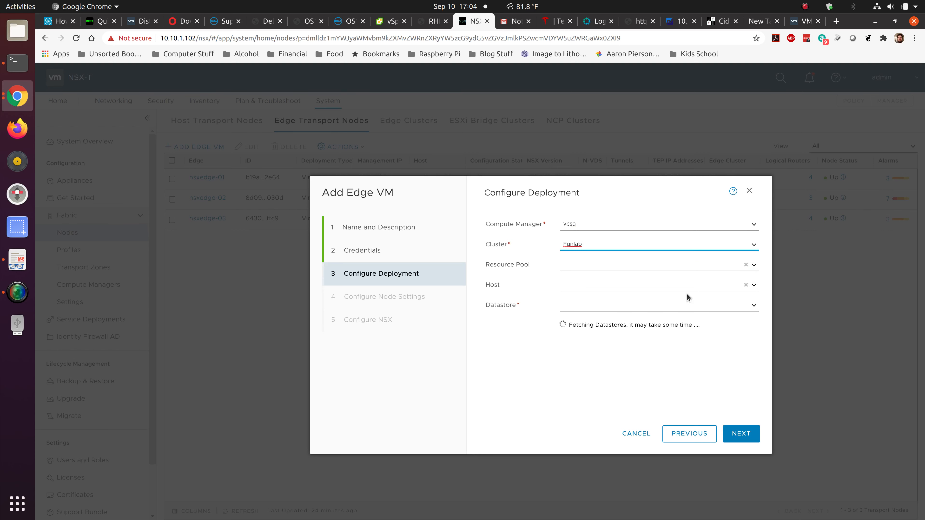
left_click(753, 306)
left_click(627, 329)
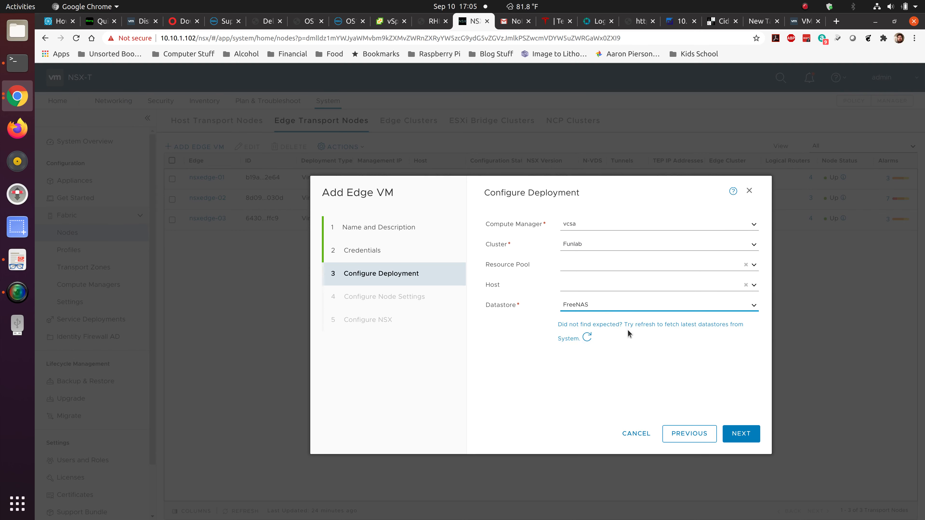
In node settings choose Static IP, look at the interface chooser, then cancel the wizard.
left_click(759, 441)
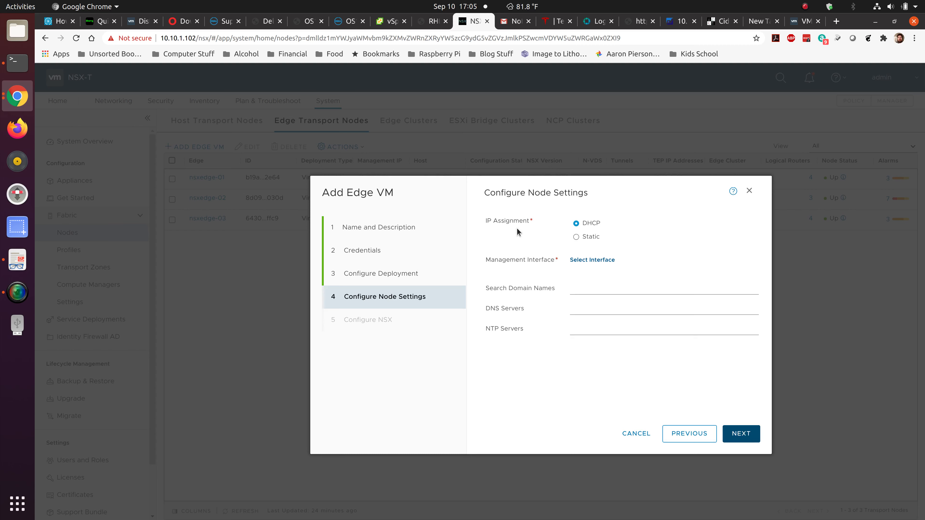
left_click(576, 237)
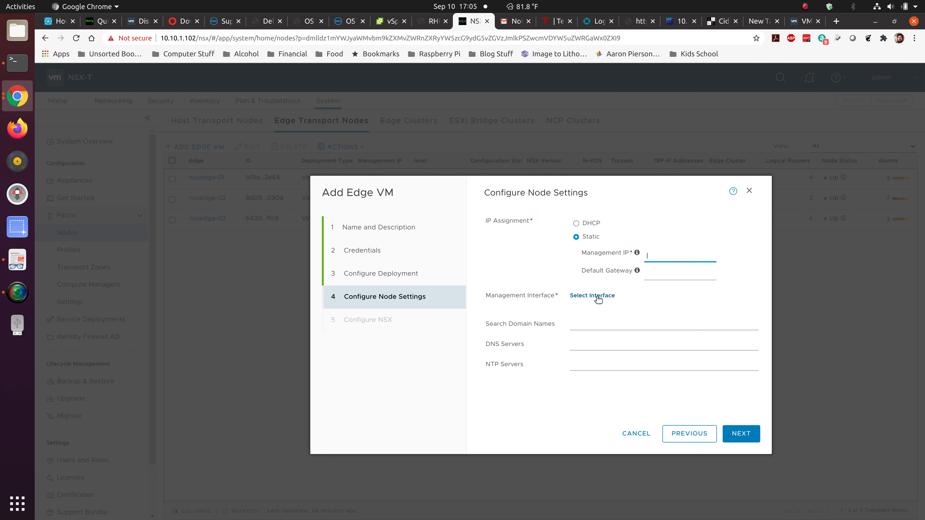
left_click(598, 299)
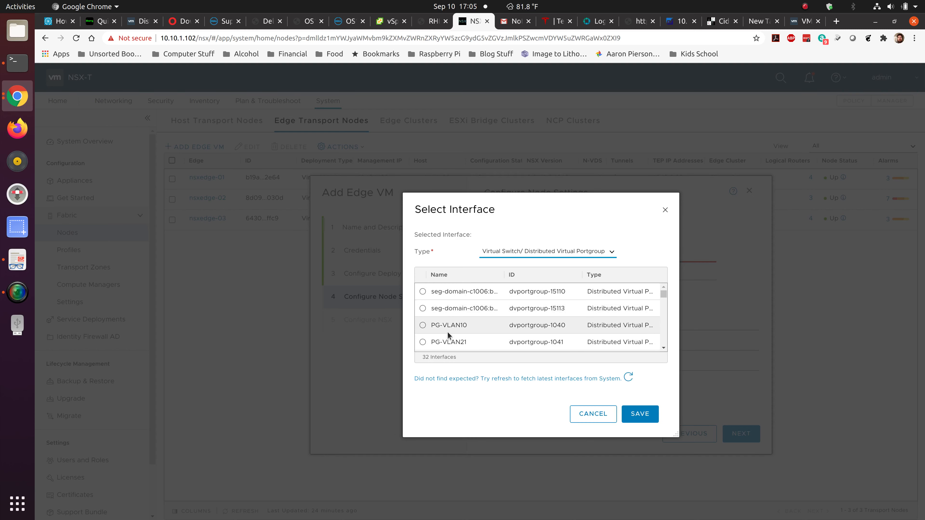
left_click(593, 414)
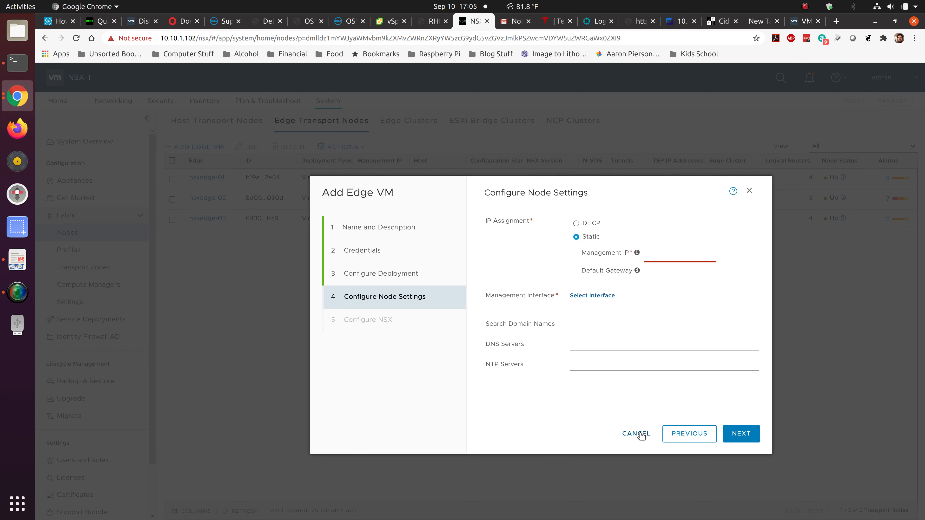
left_click(636, 434)
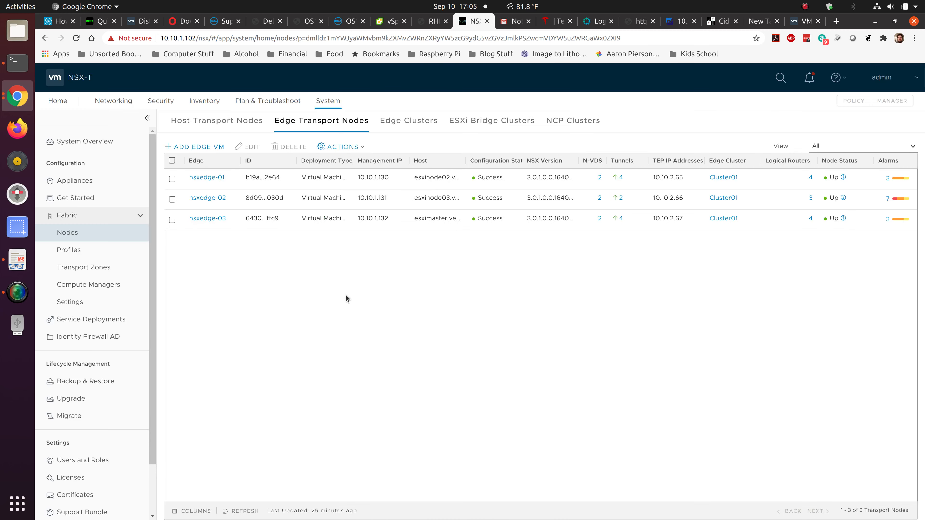
Open nsxedge-01 for editing and review its VLAN and Overlay switch settings.
left_click(172, 179)
left_click(252, 148)
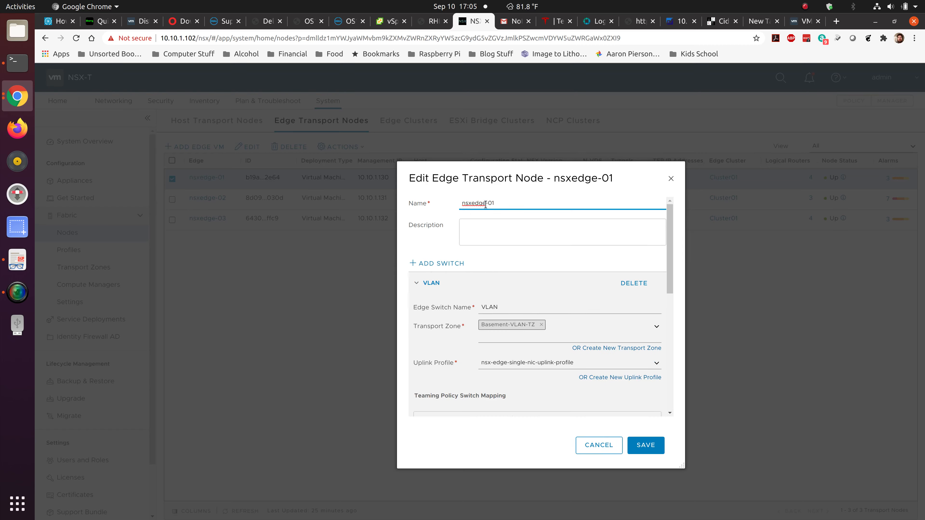
left_click_drag(672, 235, 670, 274)
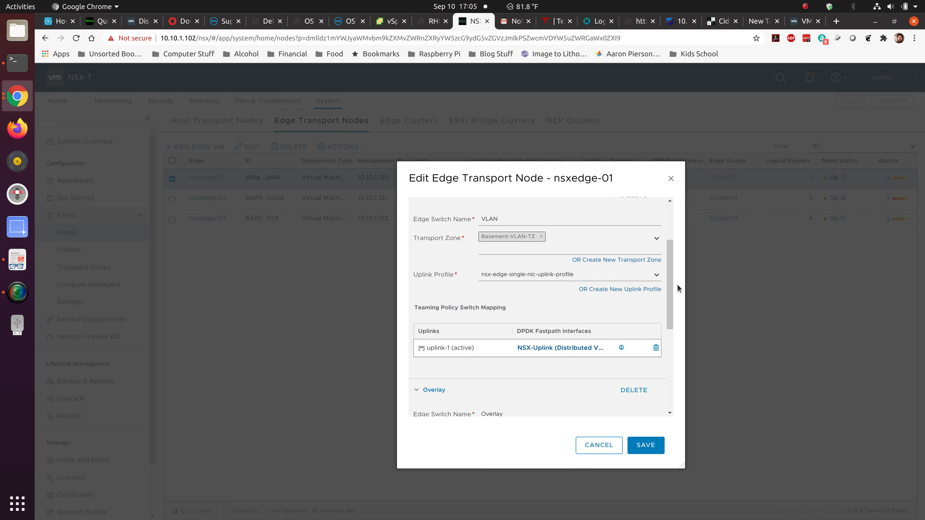
left_click_drag(672, 281, 669, 381)
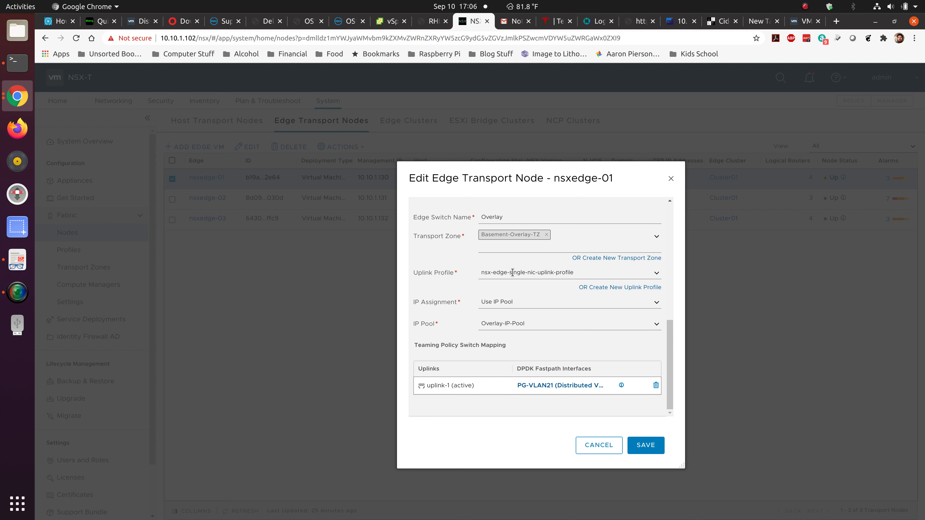
scroll(521, 281, "up", 4)
scroll(512, 273, "up", 2)
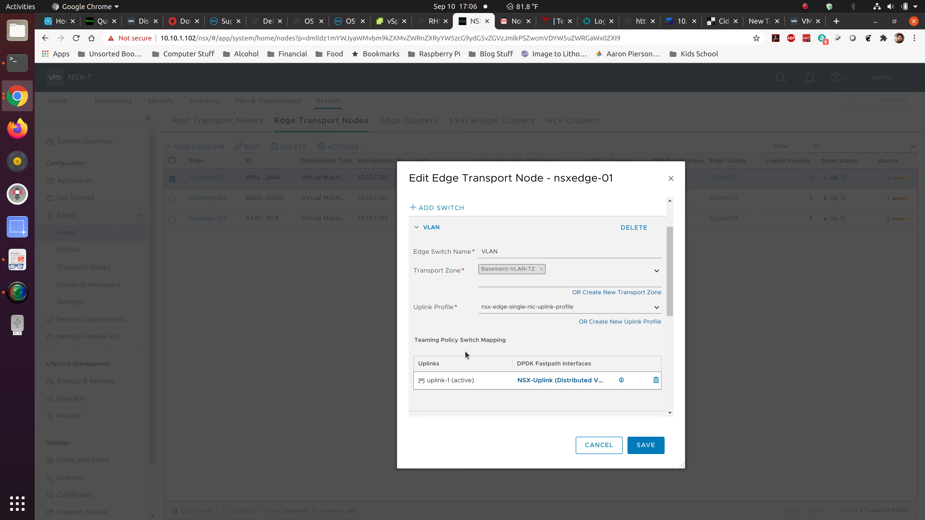
scroll(510, 269, "down", 5)
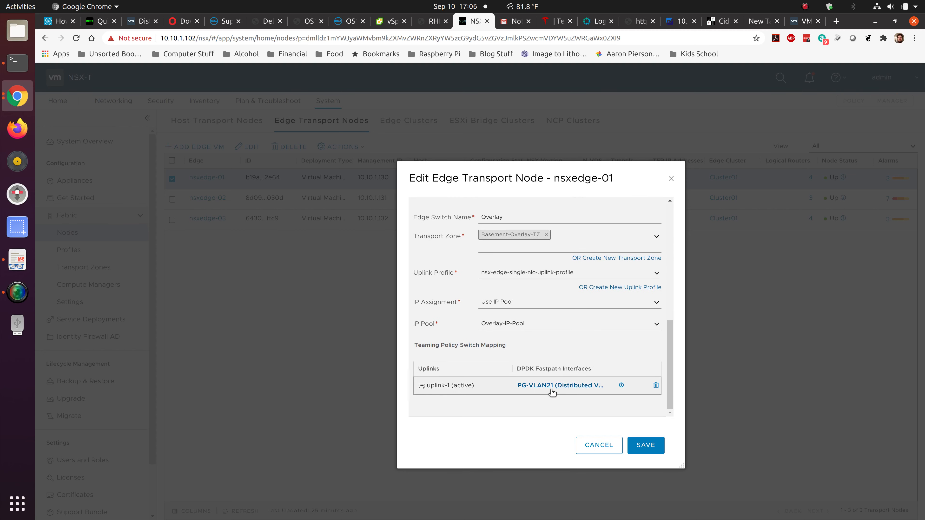
scroll(517, 342, "up", 10)
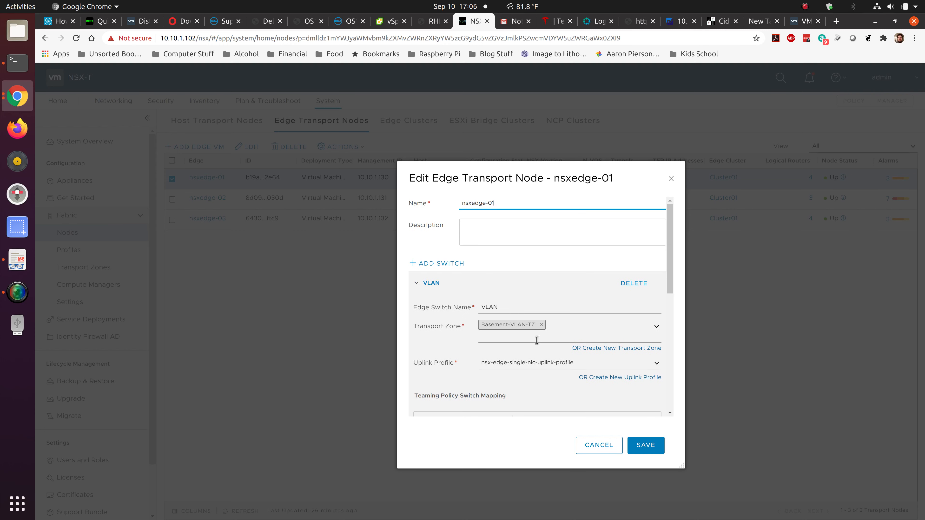
scroll(473, 360, "down", 5)
scroll(475, 353, "down", 3)
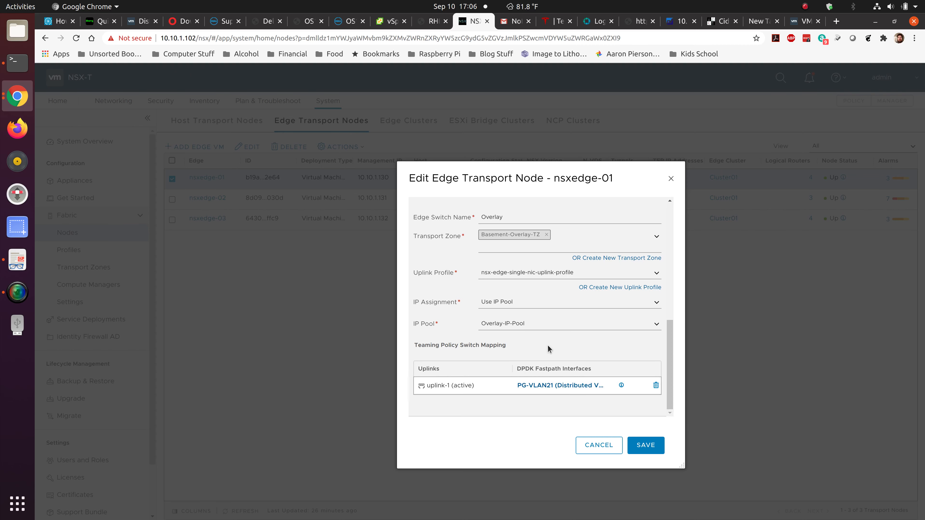
Cancel nsxedge-01's Edit Edge Transport Node dialog without saving.
left_click(592, 452)
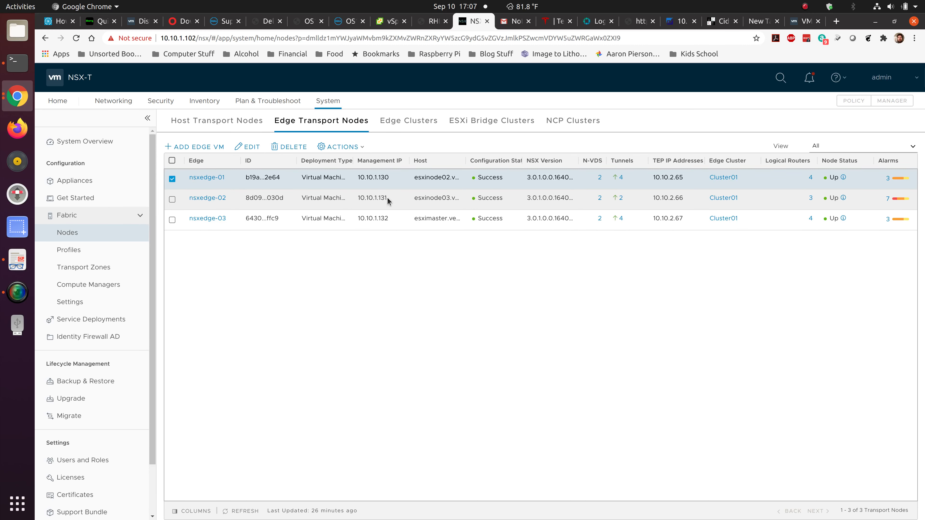
Close the disconnected RHELNAS console and launch a fresh web console from the RHELNAS VM summary.
left_click(430, 23)
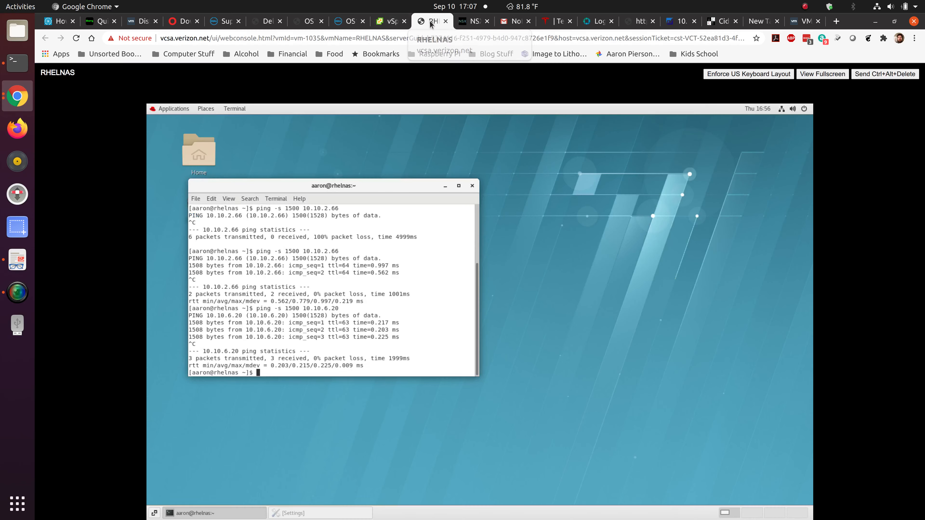
left_click_drag(437, 140, 435, 107)
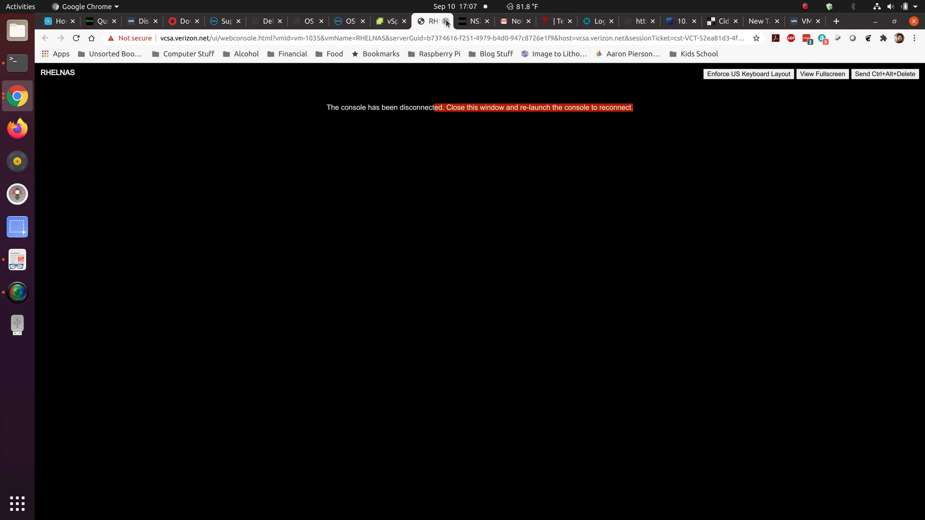
left_click(445, 21)
left_click(391, 22)
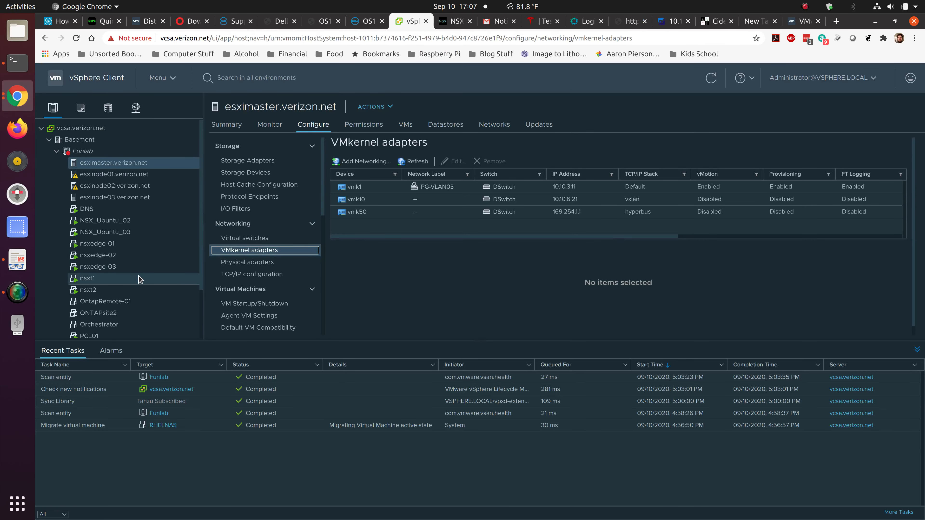
scroll(134, 252, "down", 3)
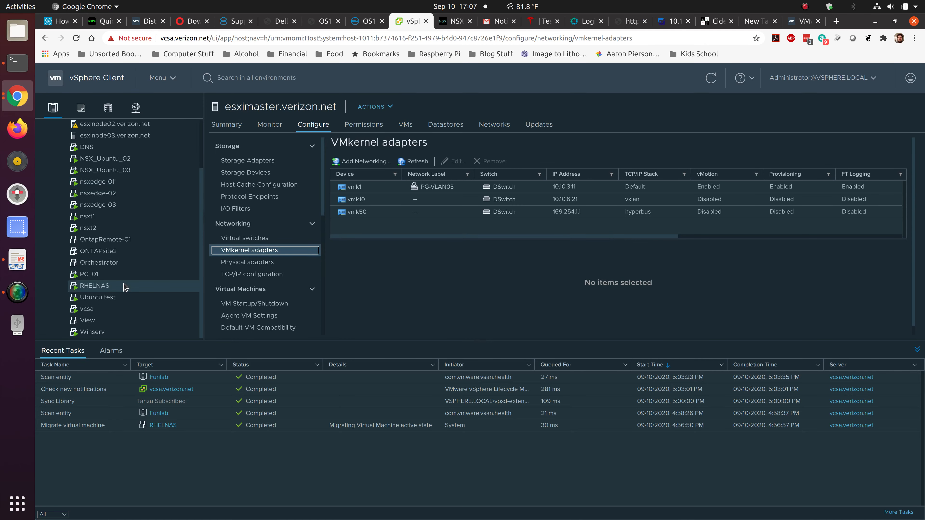
left_click(135, 286)
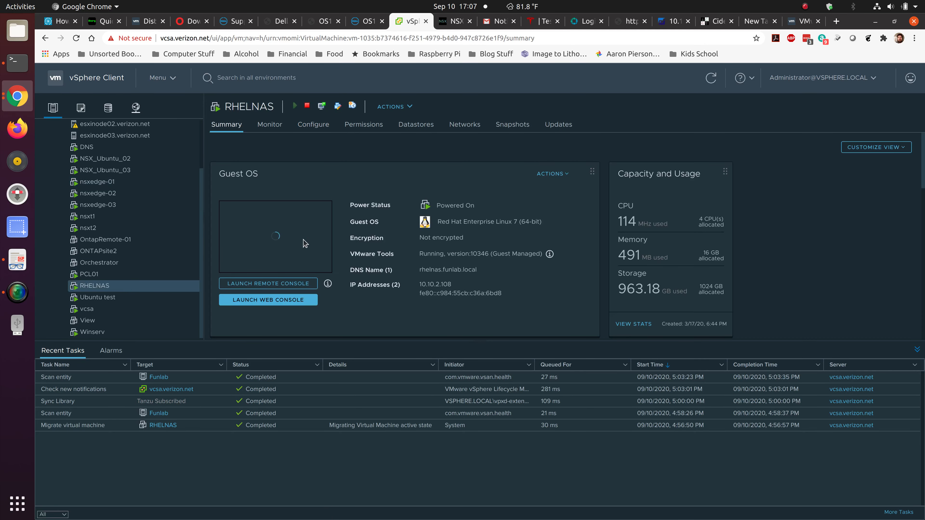
left_click(299, 247)
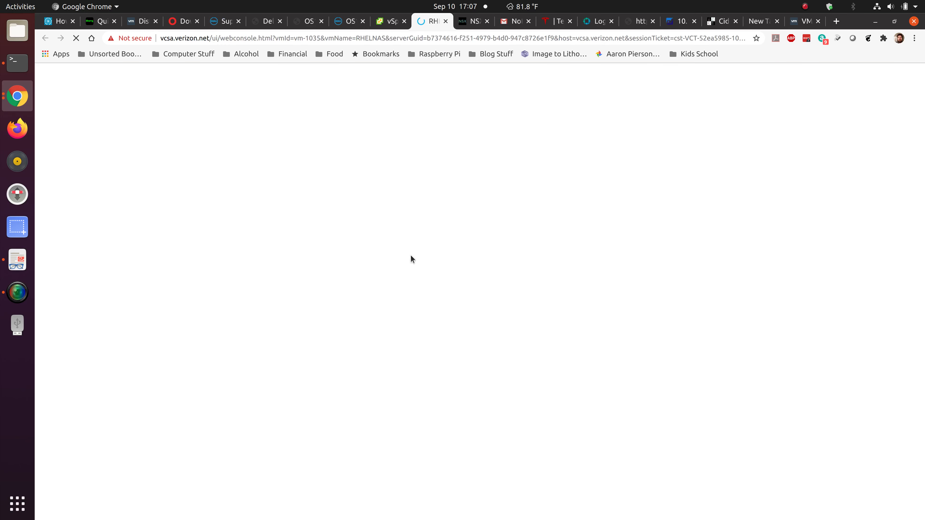
Rerun the 1500-byte ping to 10.10.6.20 and stop it to view its statistics.
key("Up")
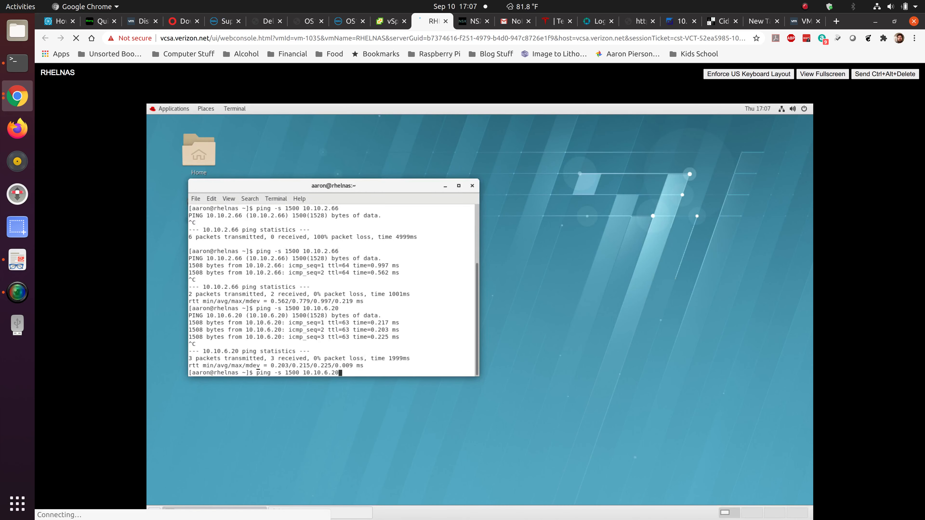
key("Return")
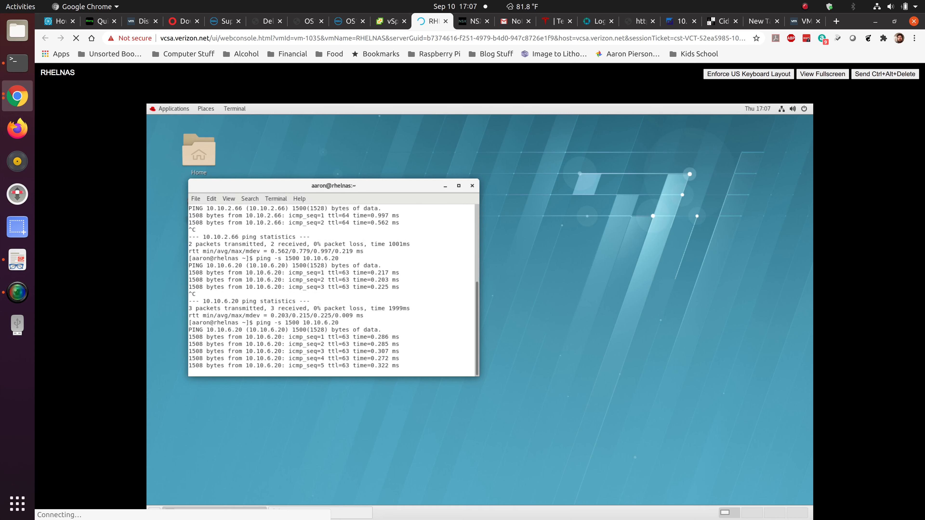
key("ctrl+c")
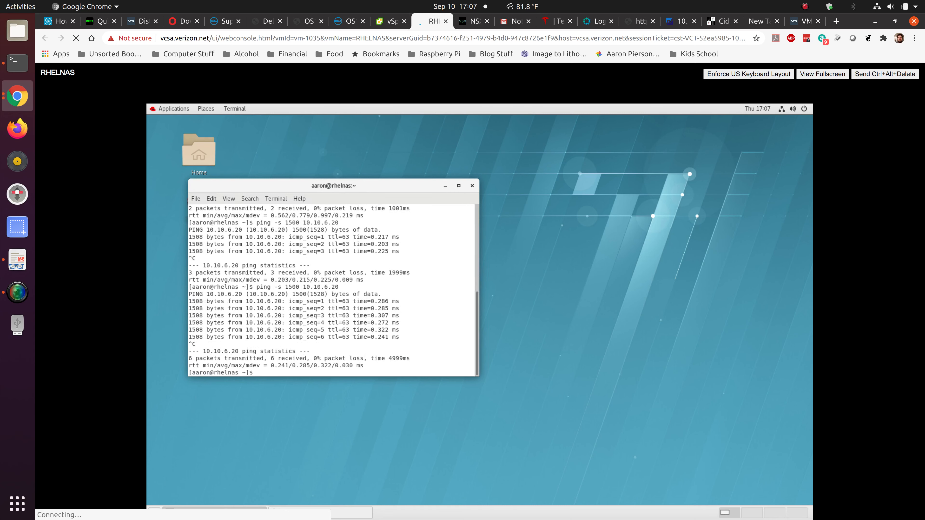
Ping 10.10.2.66 with 1500 bytes and check the NSX-T edge nodes page.
key("Up")
type("2.66")
key("Return")
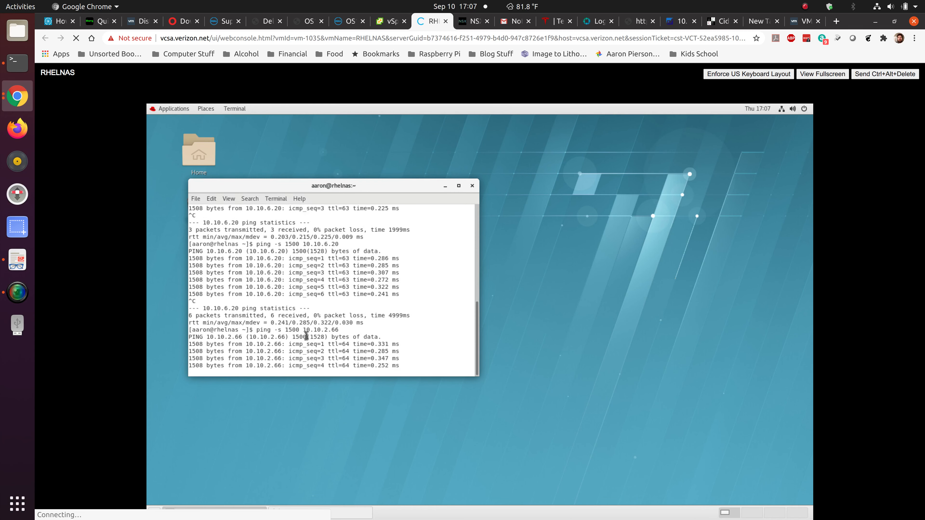
key("ctrl+c")
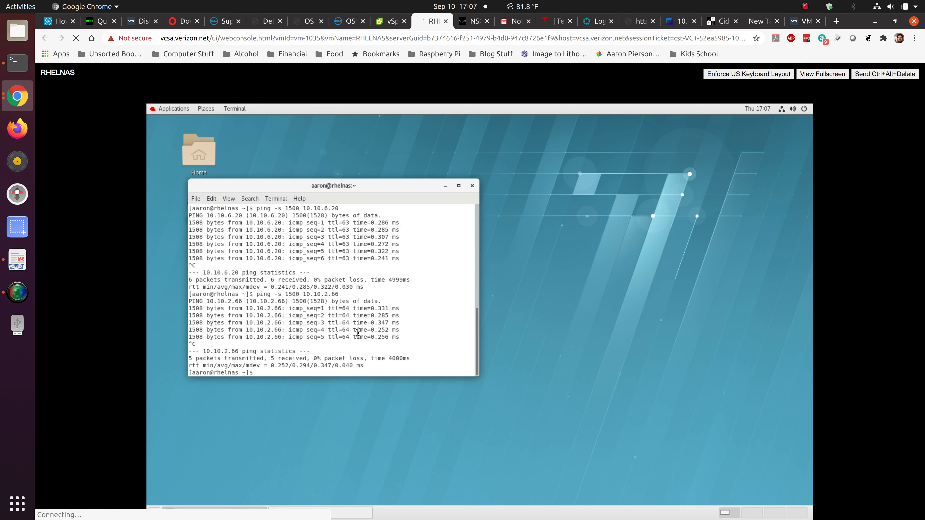
left_click(474, 25)
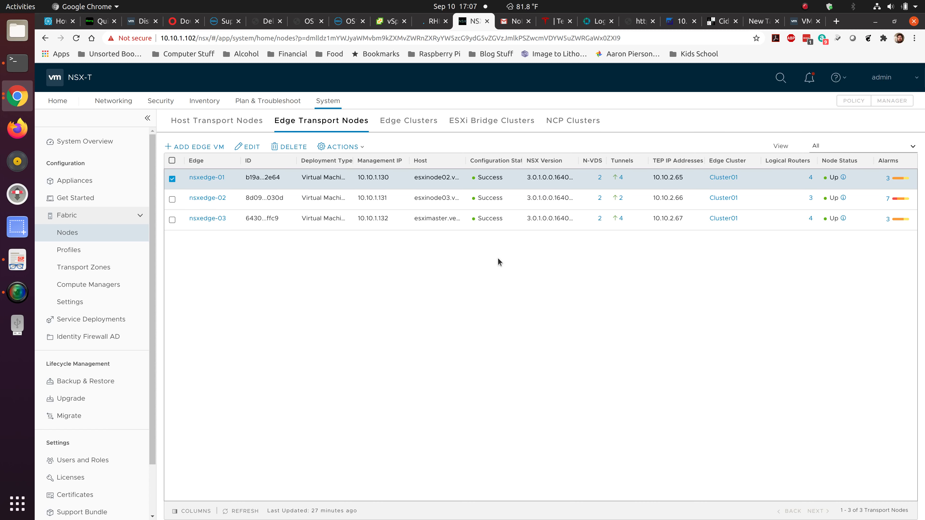
left_click(430, 20)
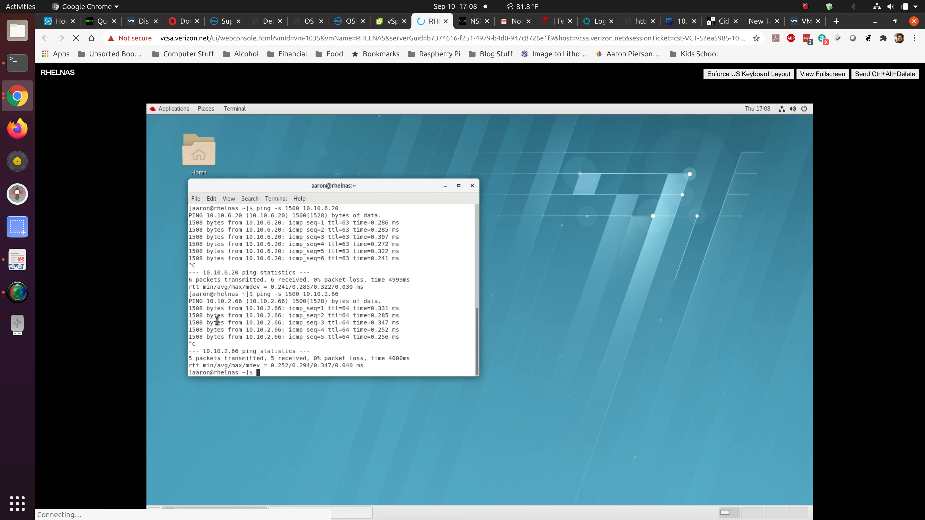
left_click(779, 110)
left_click(792, 160)
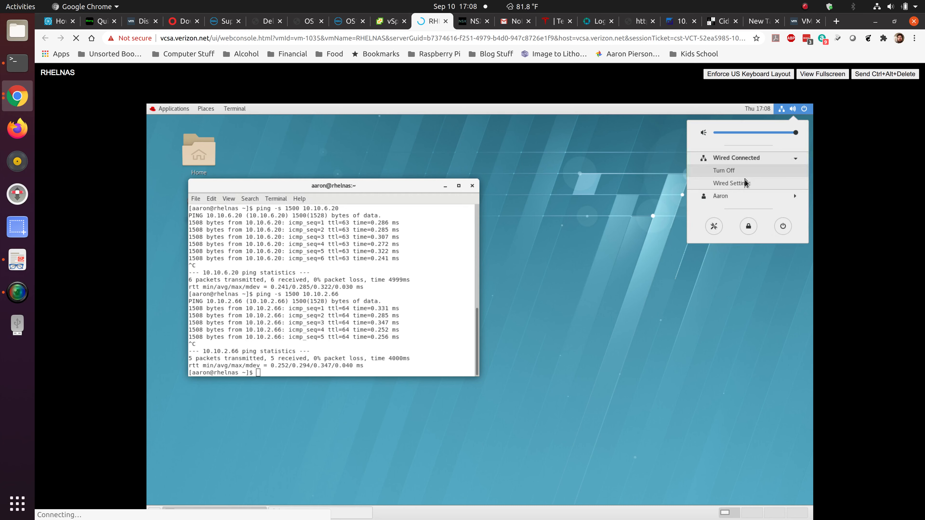
left_click(742, 185)
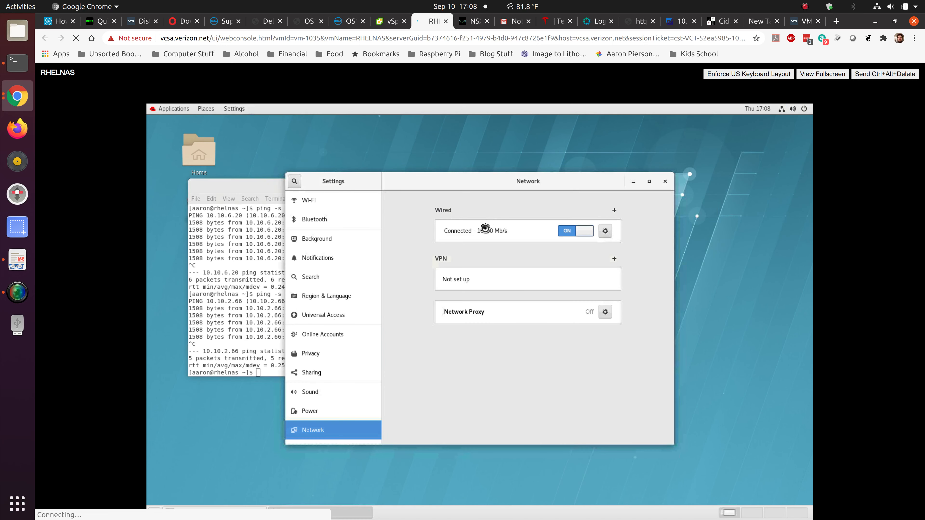
left_click(604, 234)
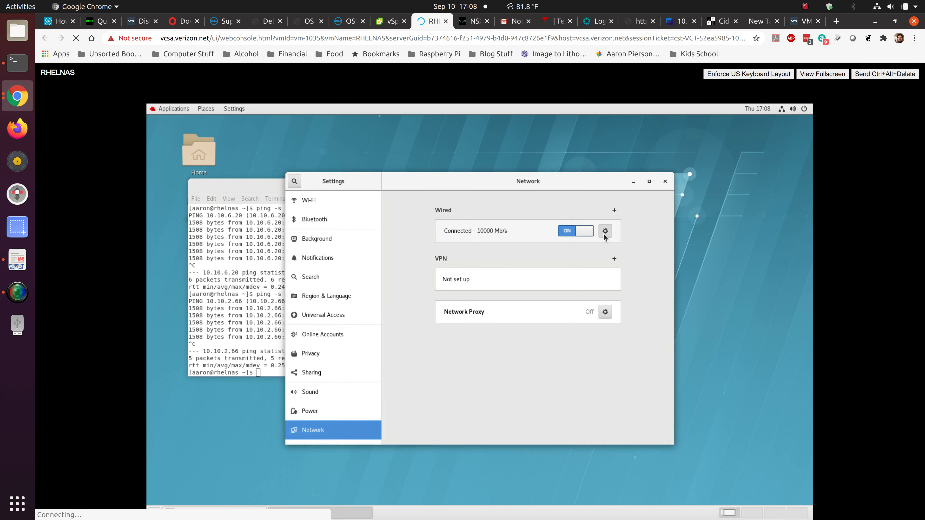
left_click(415, 227)
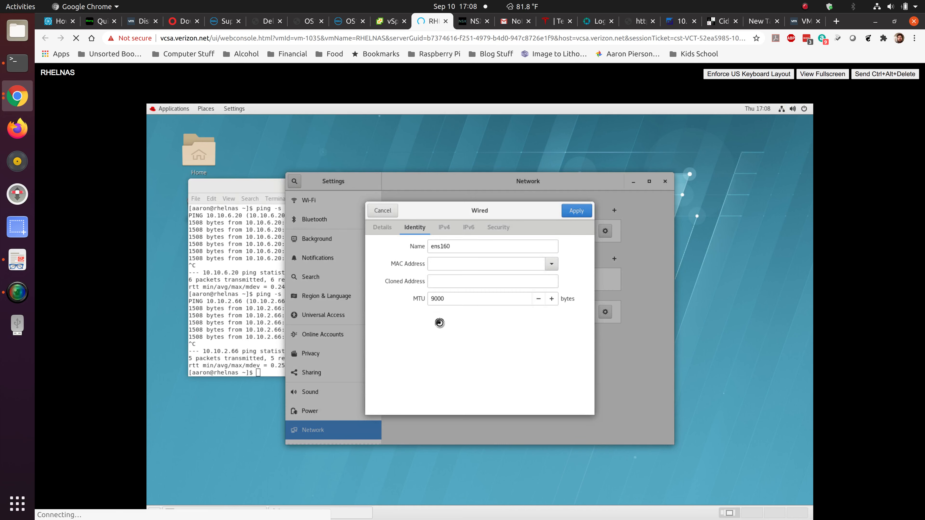
left_click(379, 213)
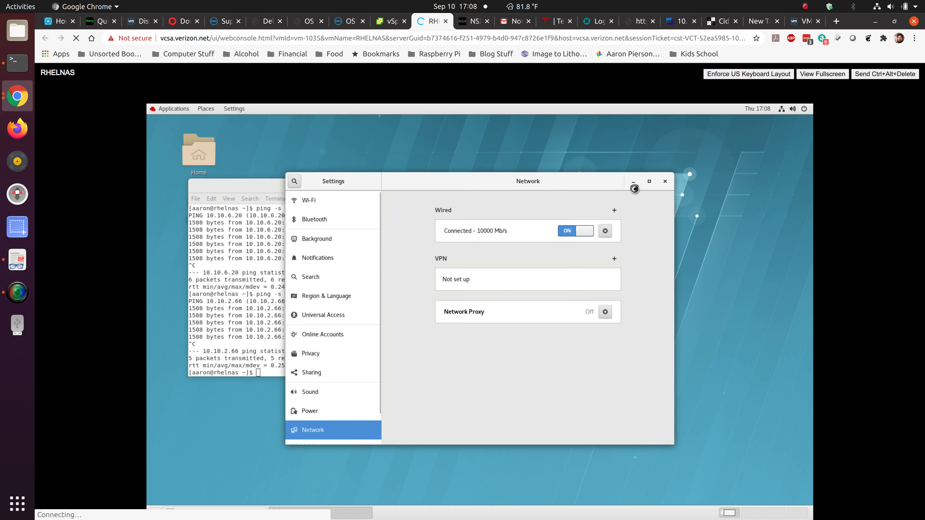
left_click(662, 181)
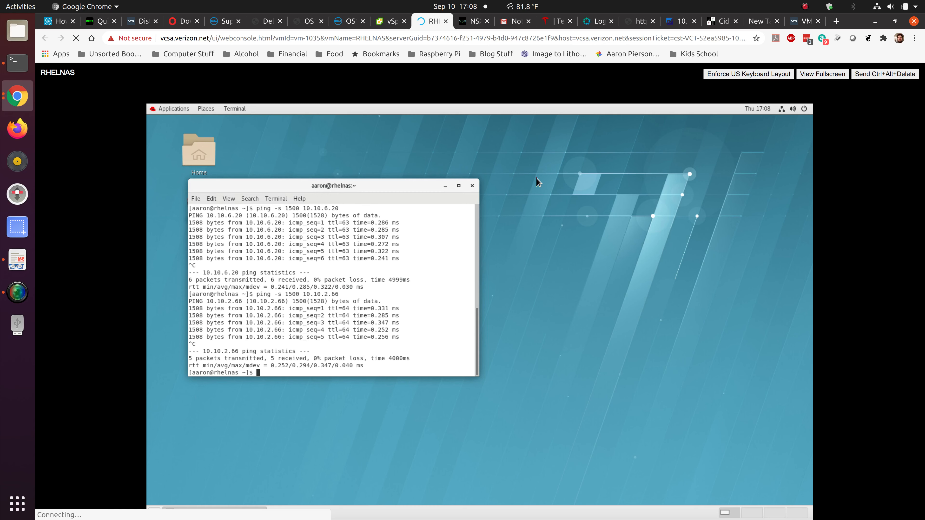
View DSwitch's Configure > Properties in vSphere Networking showing 9000-byte MTU, then return to NSX-T Manager.
left_click(392, 22)
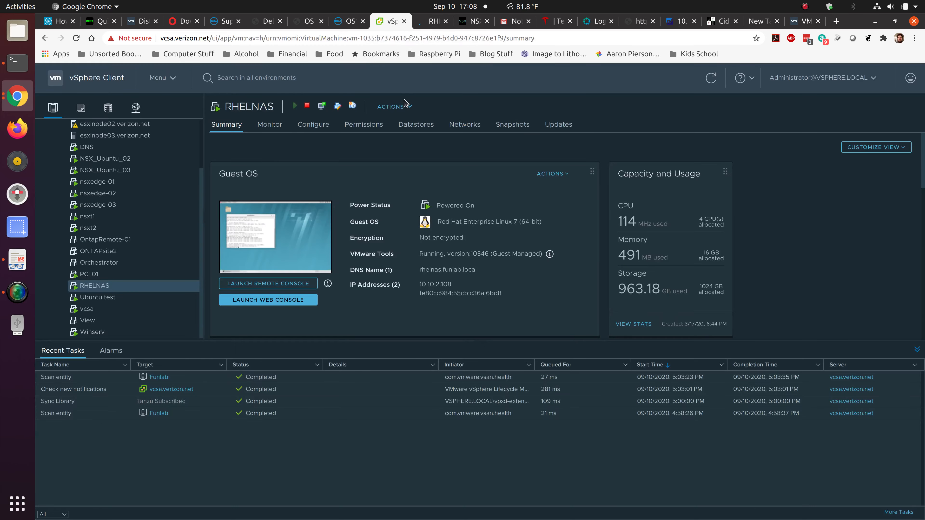
left_click(136, 108)
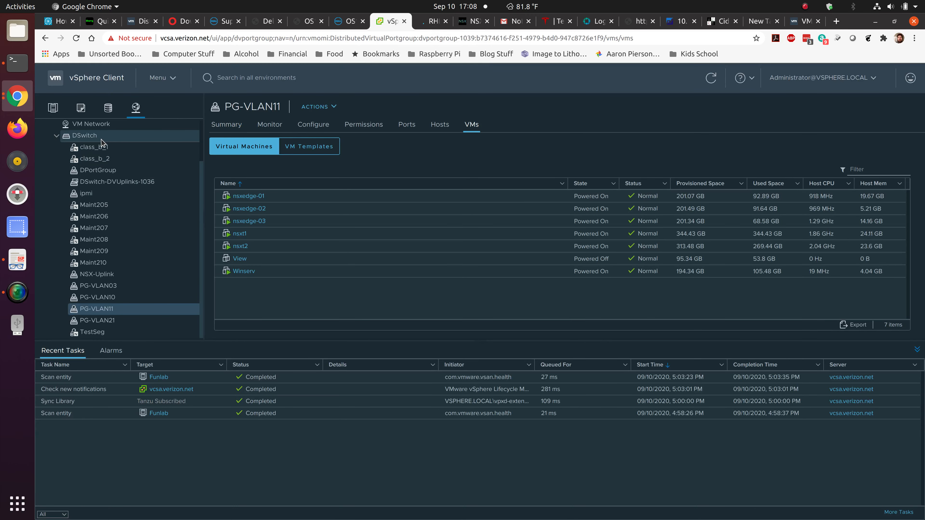
left_click(106, 136)
left_click(313, 124)
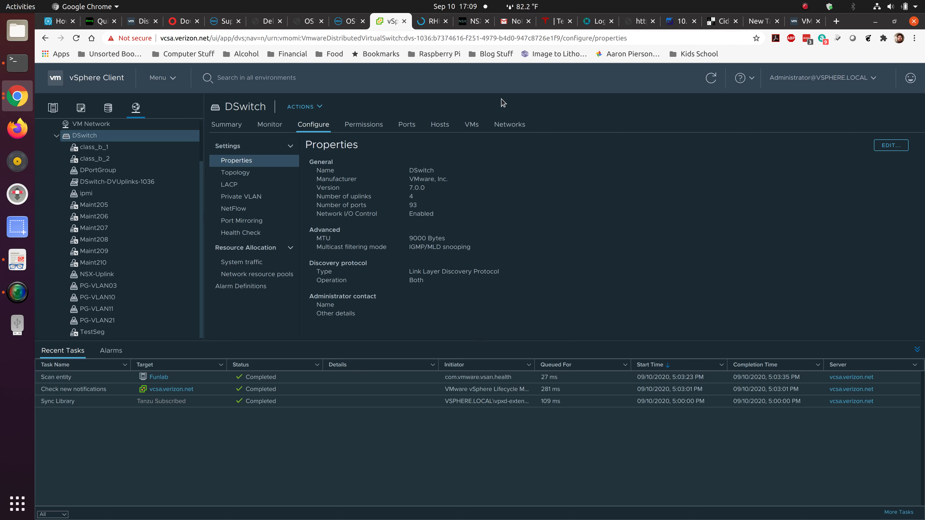
left_click(467, 26)
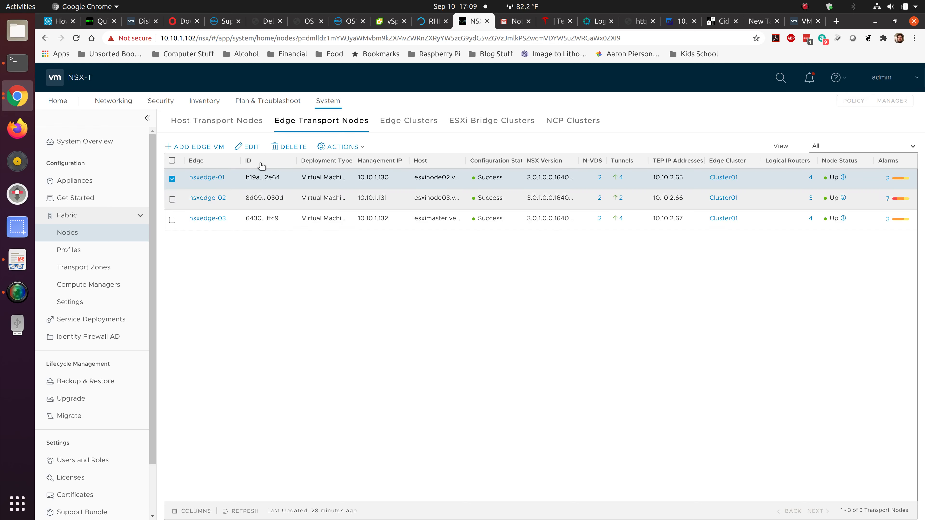
left_click(230, 121)
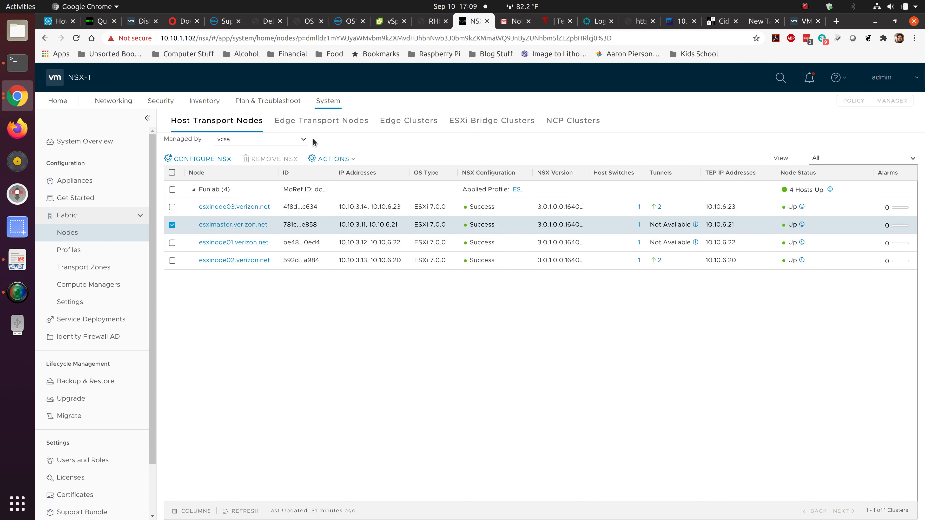
left_click(320, 121)
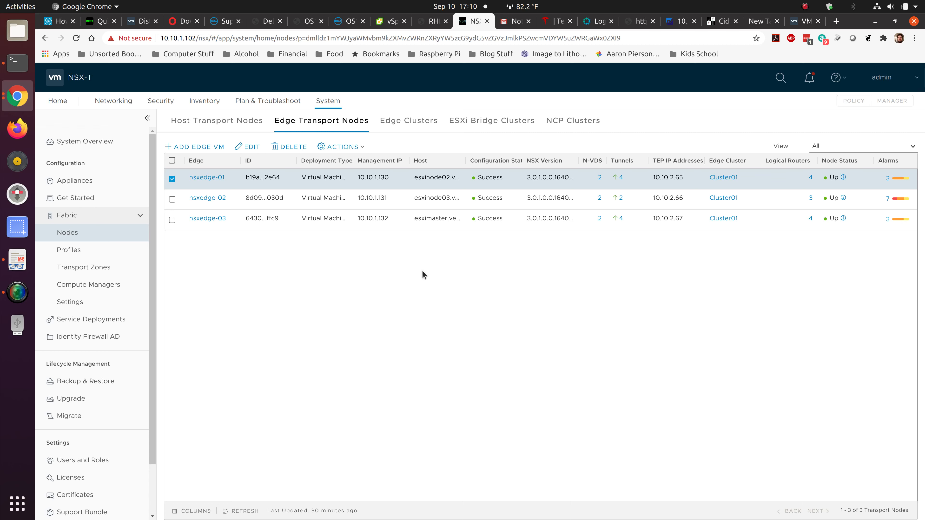
Switch from the Host Transport Nodes list back to the Edge Transport Nodes list.
left_click(219, 123)
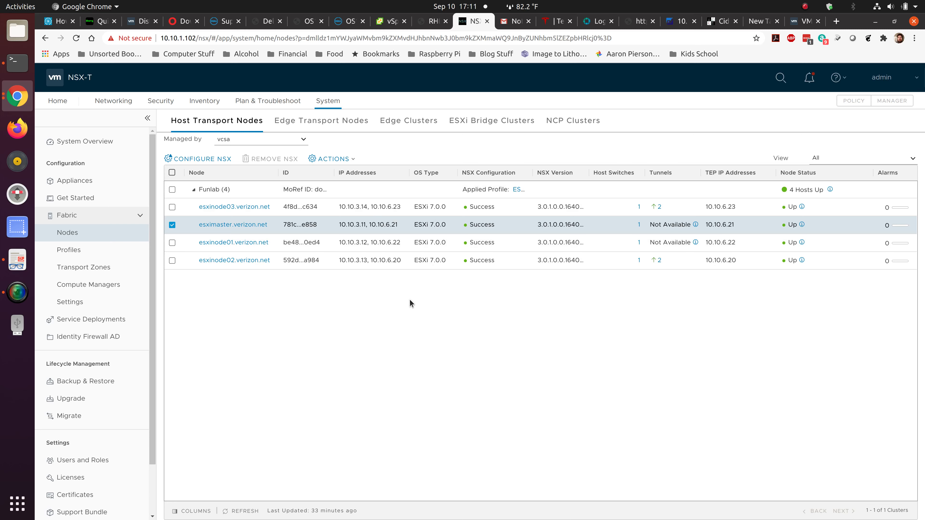
left_click(329, 126)
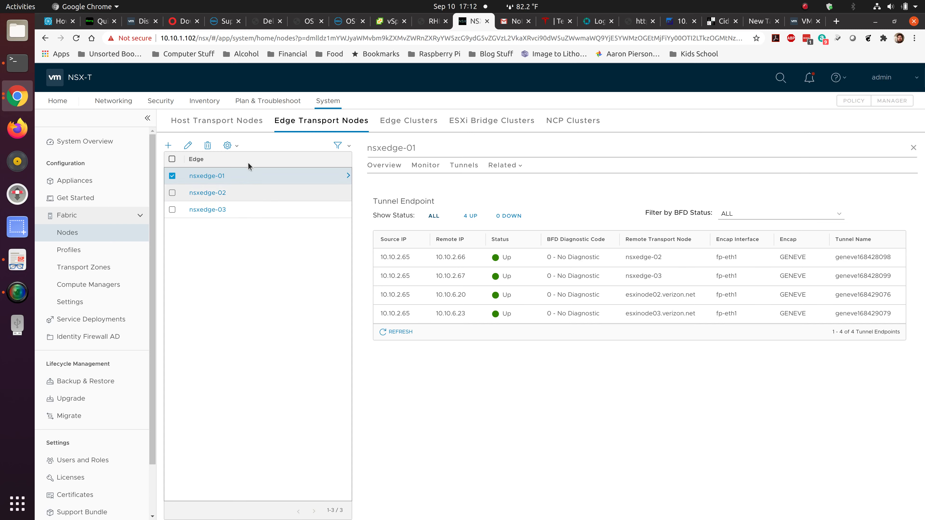
left_click(216, 120)
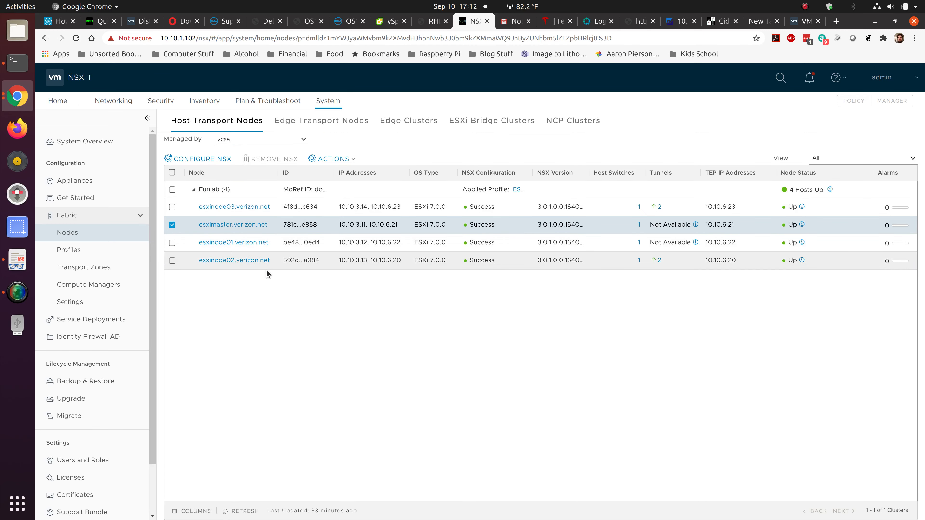
left_click(321, 120)
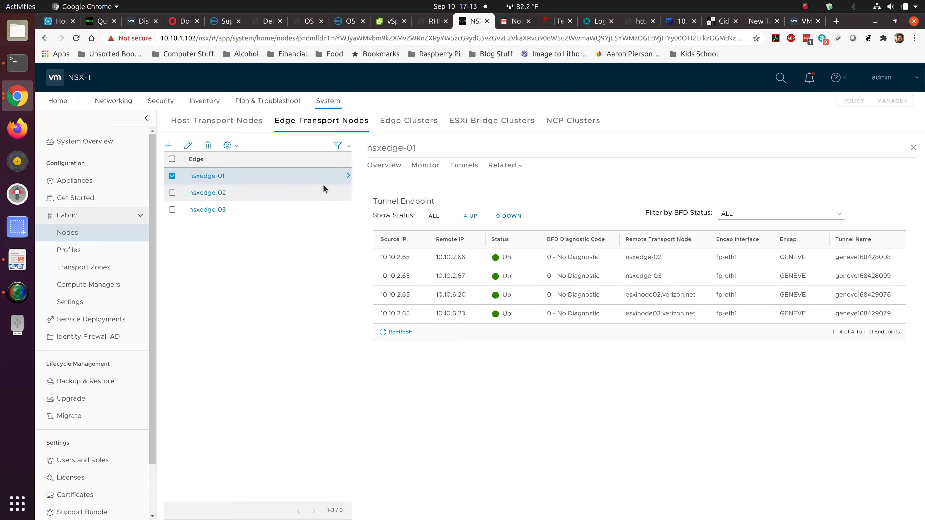
left_click(215, 123)
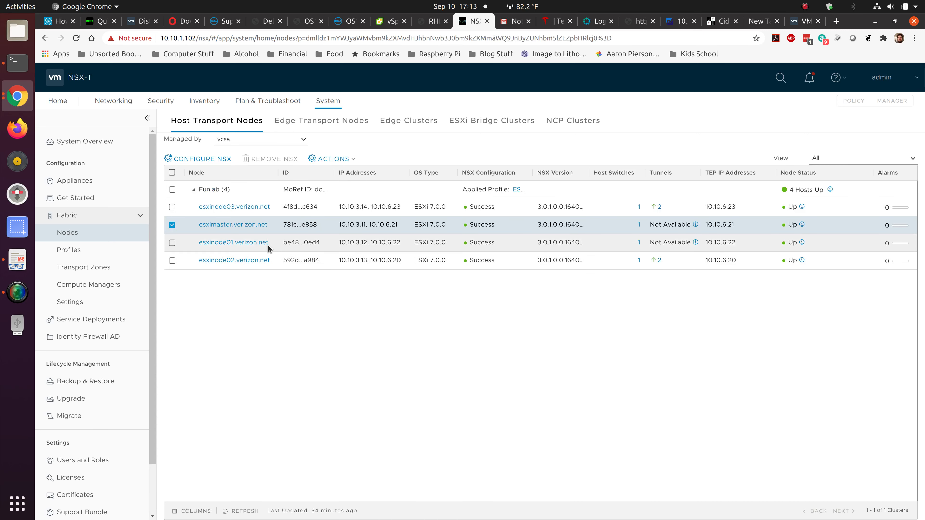
Open esximaster.verizon.net's details and show its switch visualization diagram.
left_click(238, 223)
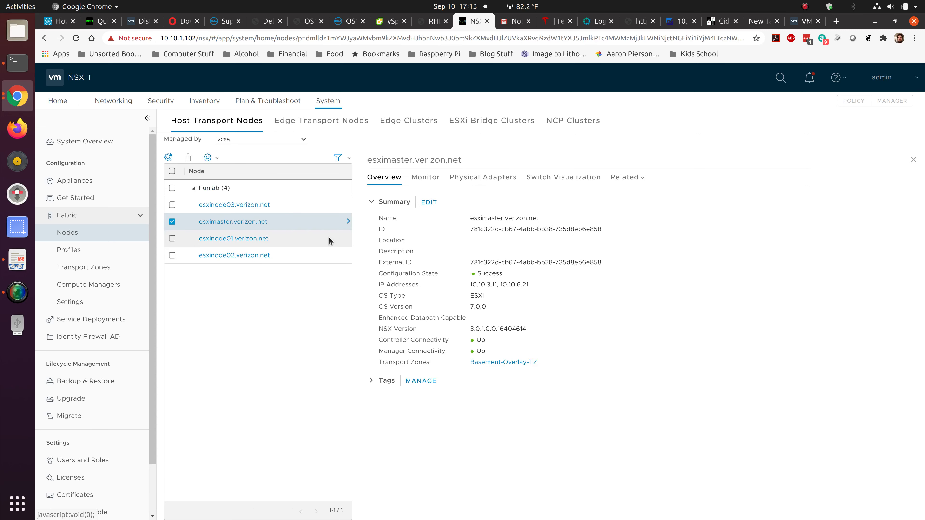
left_click(563, 178)
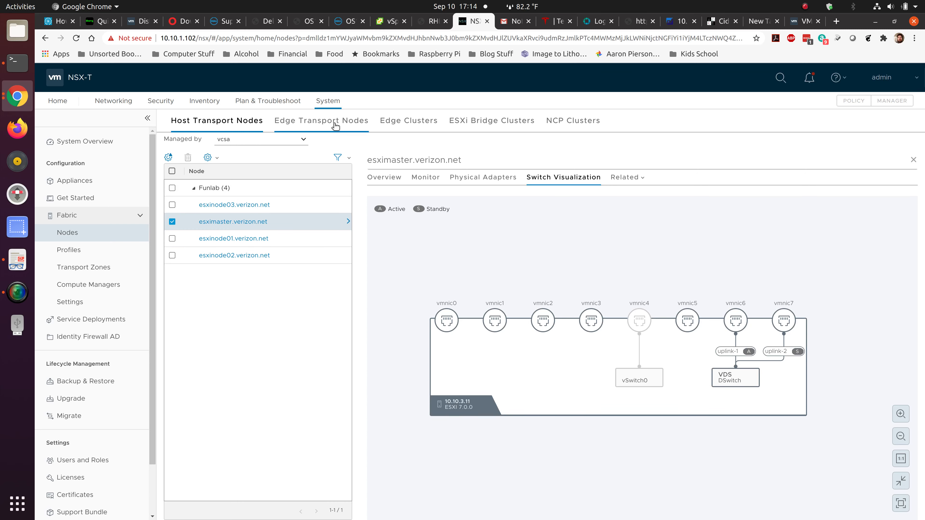
Check the edge nodes' tunnel status, then open Edge Clusters for Cluster01's summary.
left_click(321, 121)
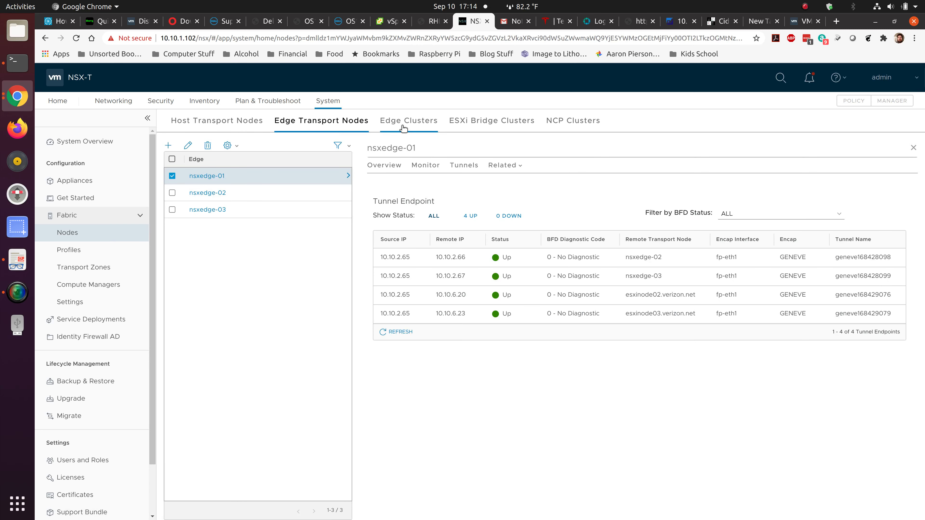
left_click(409, 121)
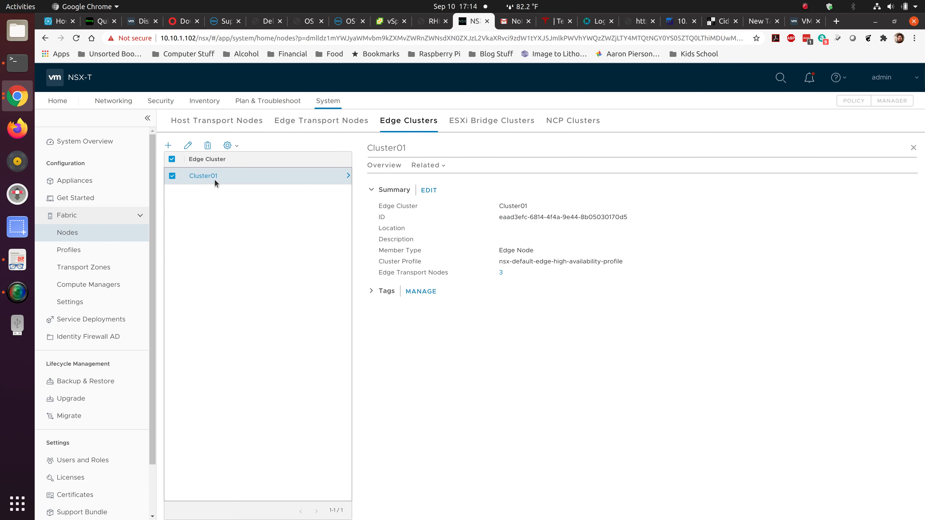